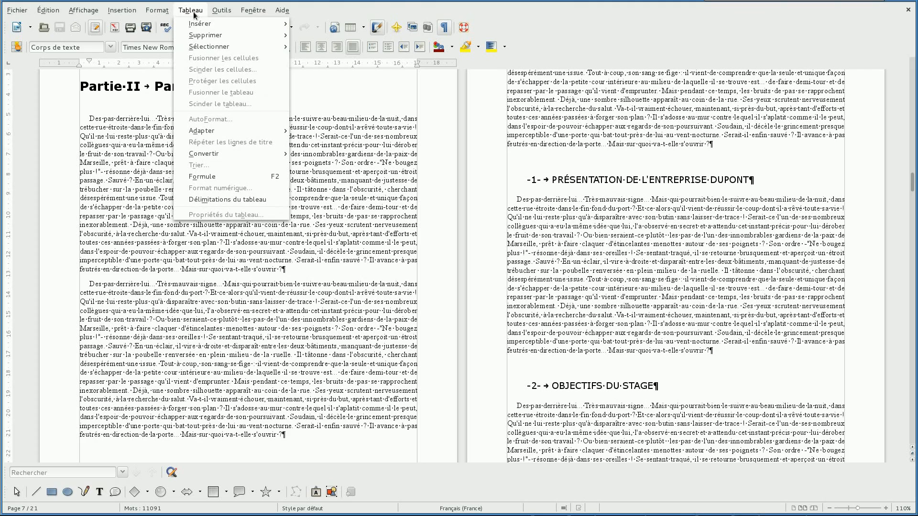
Step: Start a new table after the first paragraph under Partie pratique, setting it to 4 columns and 6 rows
mouse_move(282, 25)
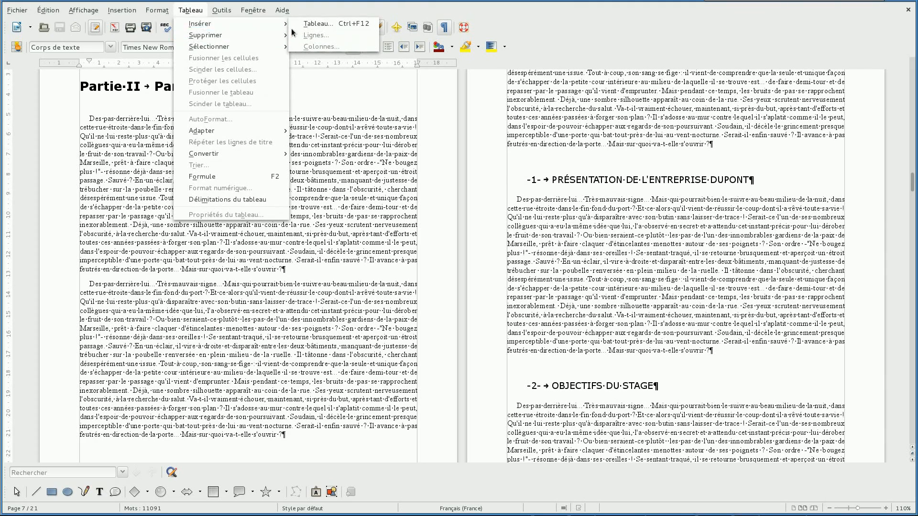
left_click(319, 23)
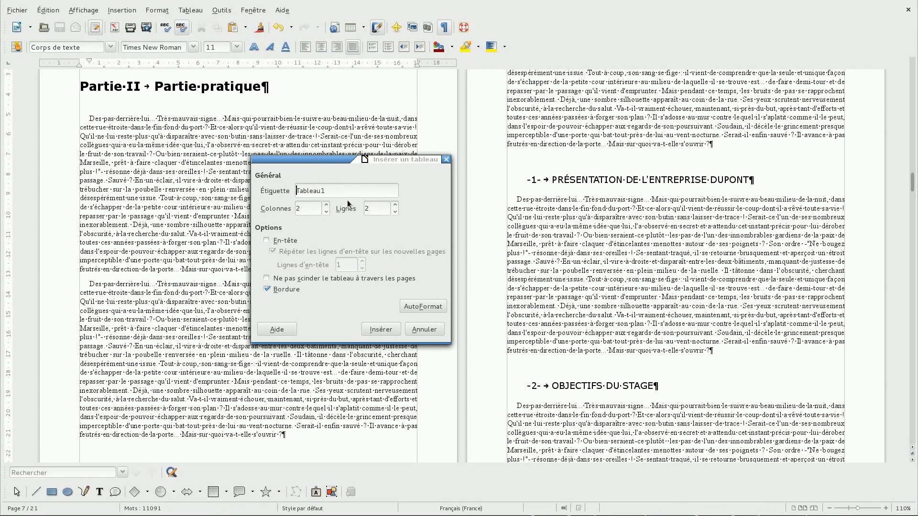
left_click(327, 205)
double_click(396, 205)
Step: Try the heading option and the option not to split the table across pages, leaving both switched off
left_click(281, 243)
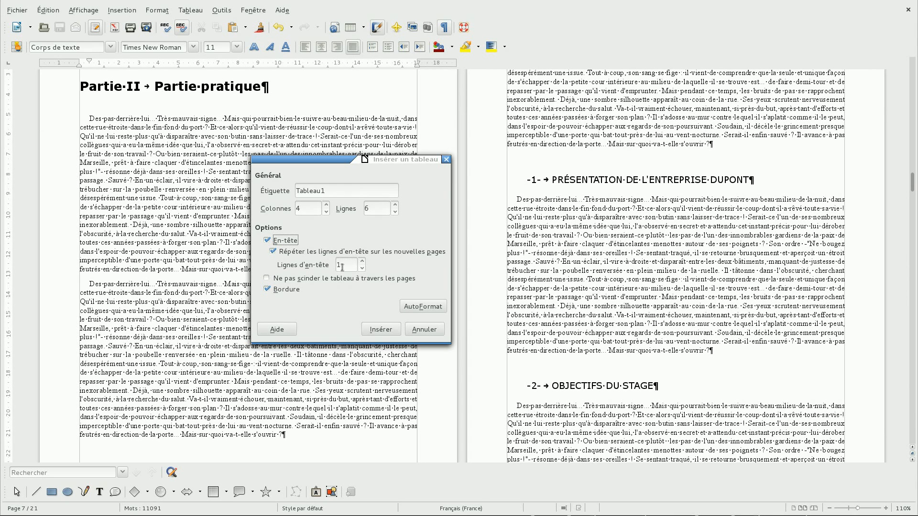
left_click(278, 242)
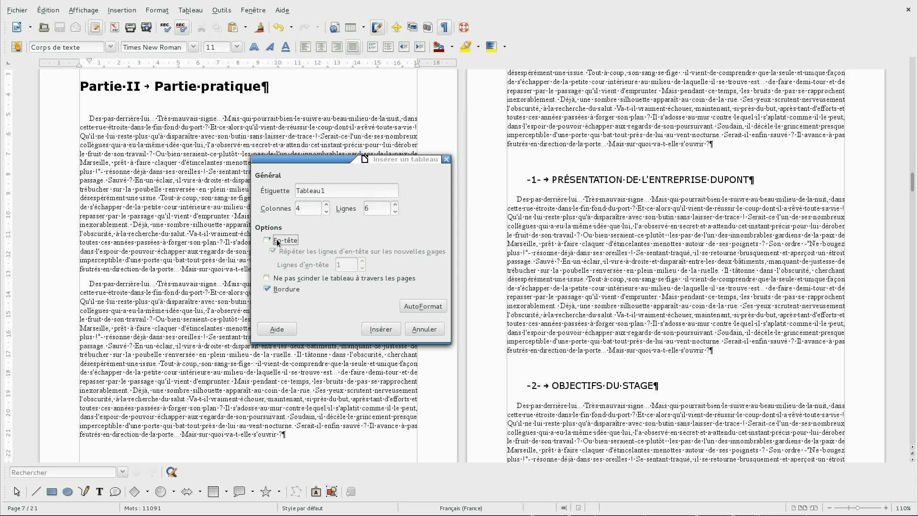
left_click(316, 281)
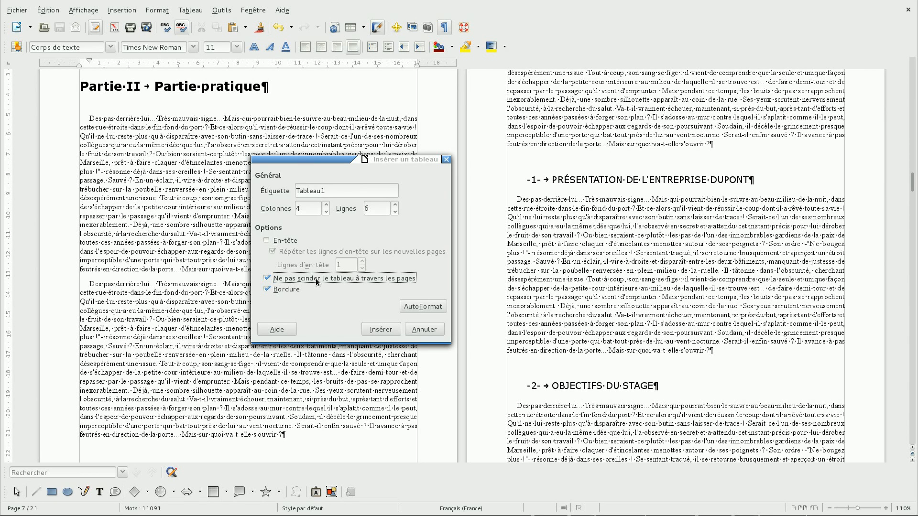
left_click(316, 281)
Step: Preview several AutoFormat table styles, including Gris, Monnaie 3D, Noir 2 and Noir 1, without applying any
left_click(404, 307)
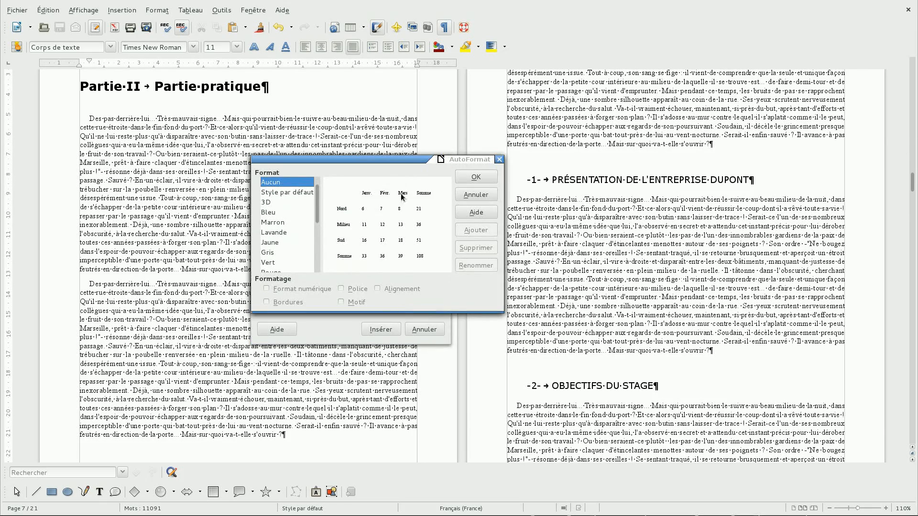
left_click_drag(402, 159, 618, 188)
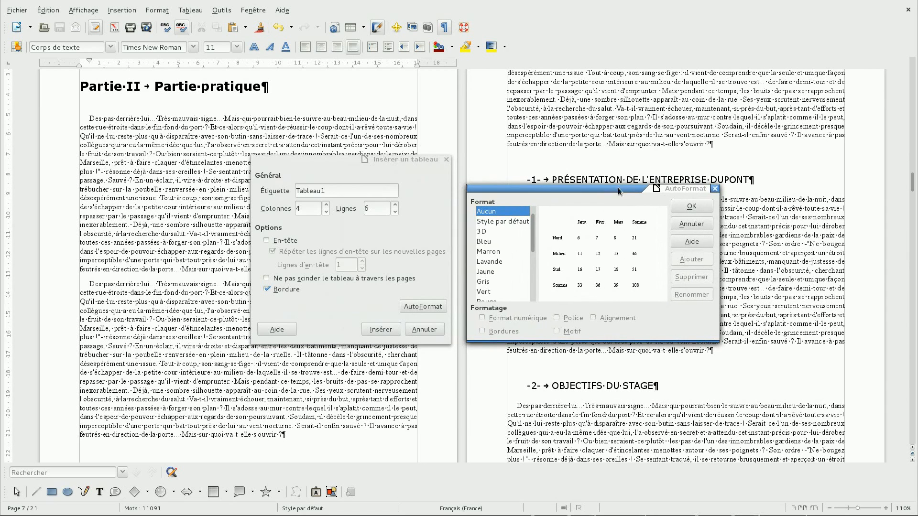
left_click(515, 232)
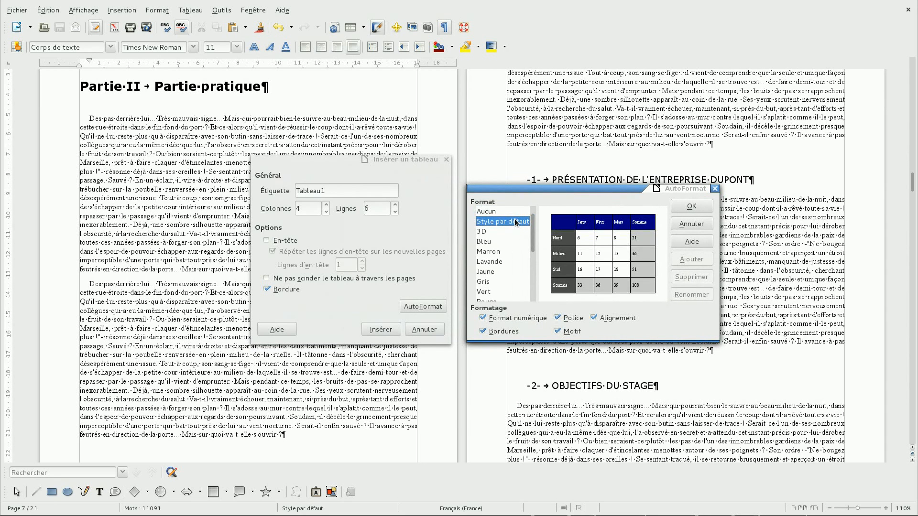
left_click(504, 243)
left_click(502, 262)
left_click(501, 282)
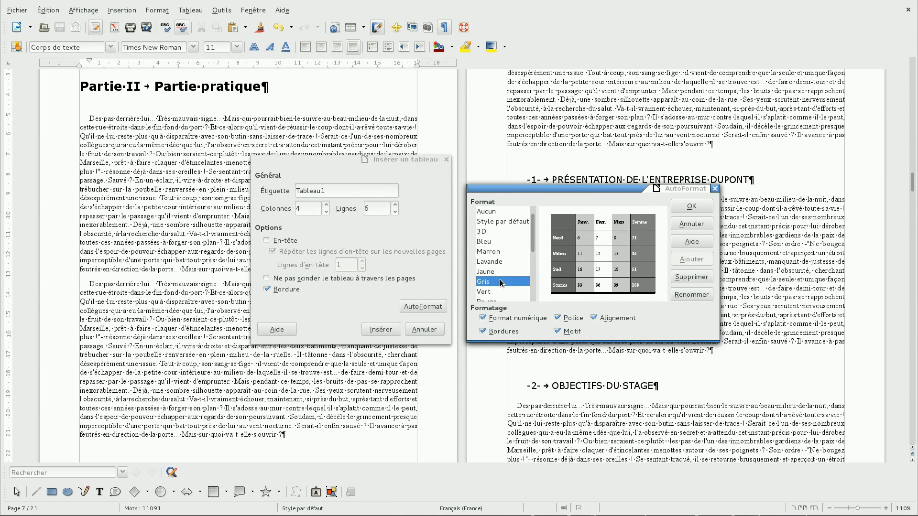
scroll(502, 282, "down", 3)
left_click(495, 244)
left_click(496, 261)
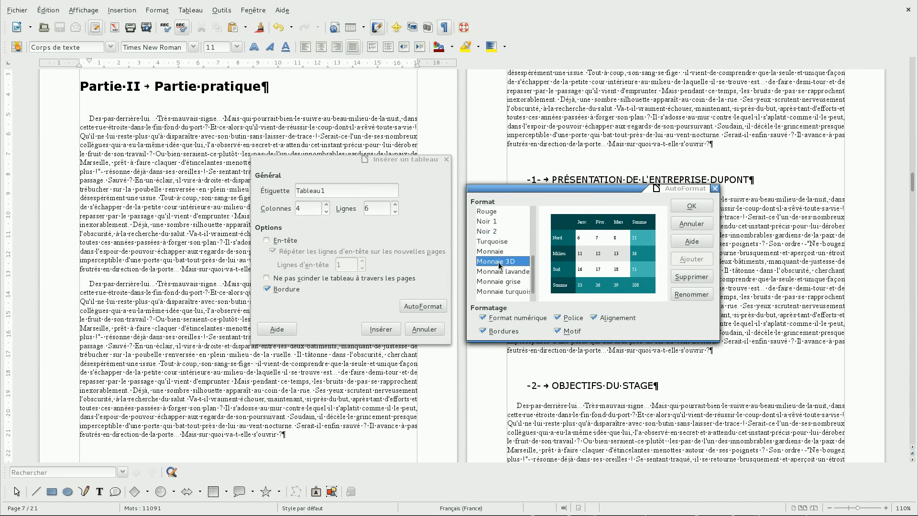
left_click(500, 272)
left_click(505, 232)
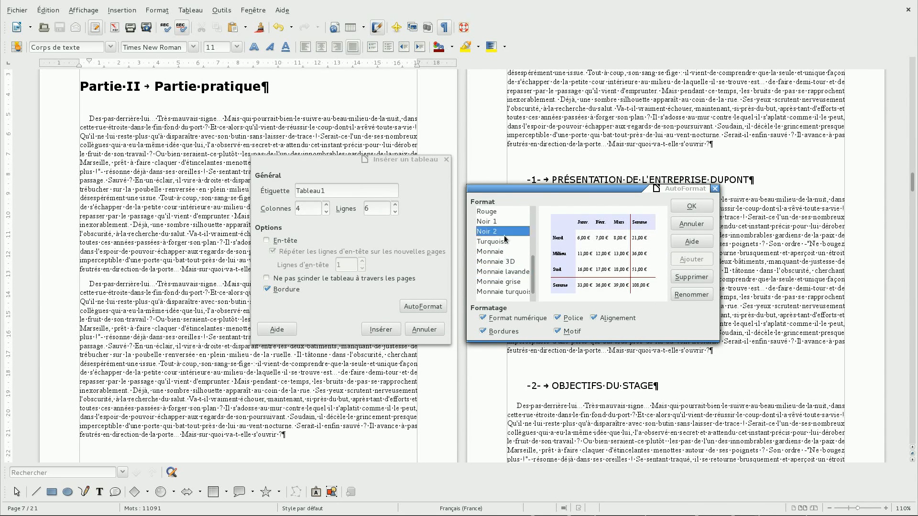
left_click(505, 223)
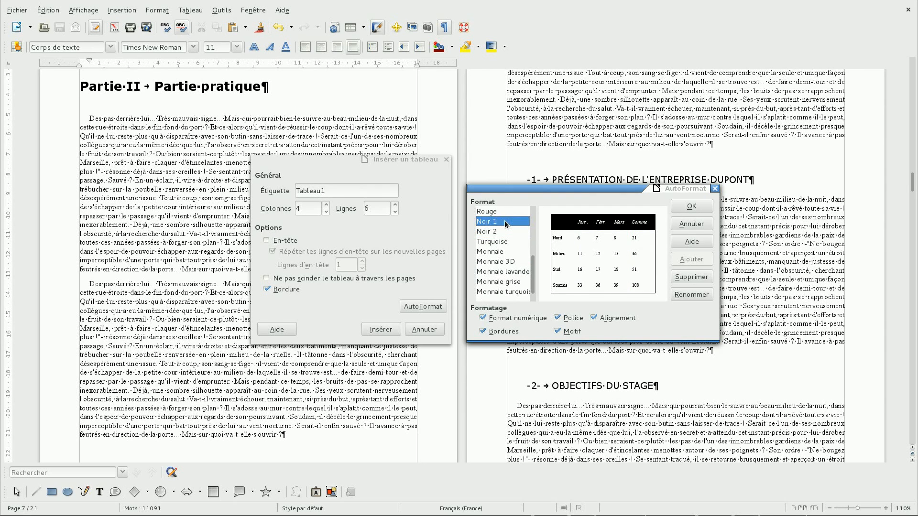
scroll(506, 222, "up", 5)
left_click(501, 215)
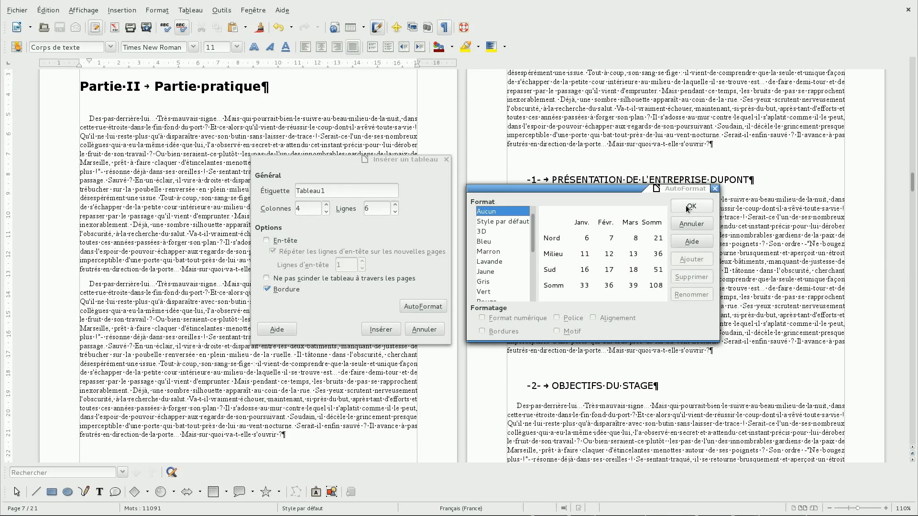
left_click(689, 224)
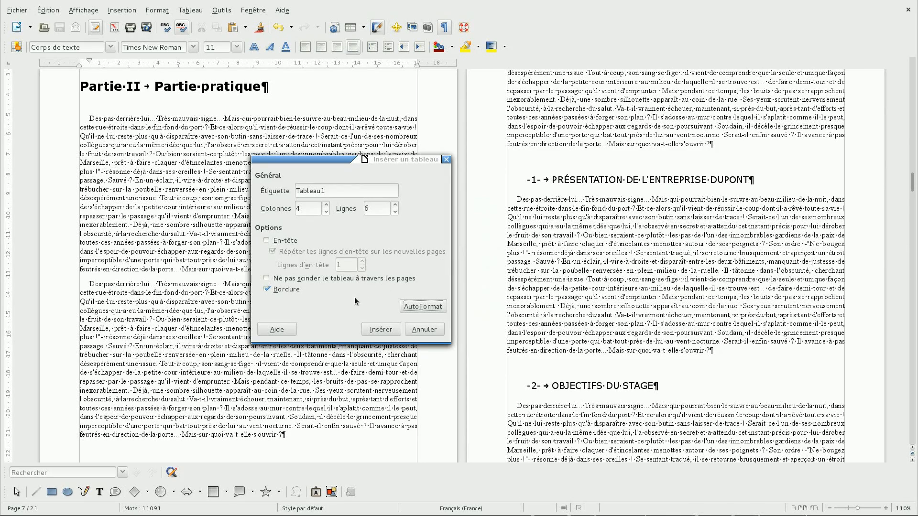
Step: Insert the configured bordered table into the document
left_click(380, 330)
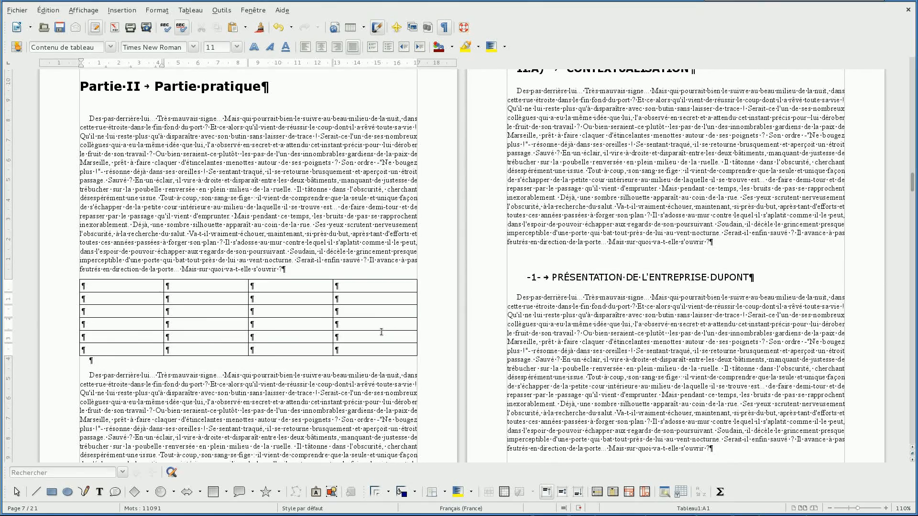
Step: Split the second cell of the table's second row vertically into 3 cells
right_click(204, 304)
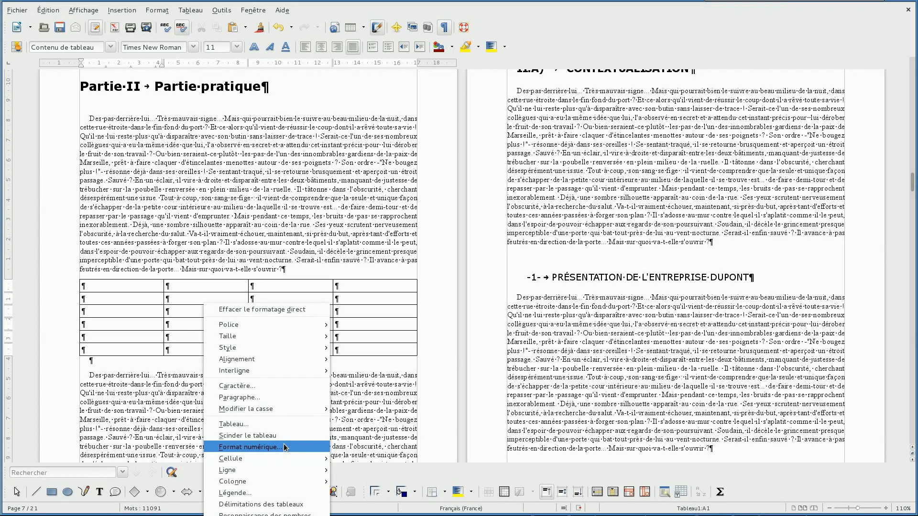
mouse_move(282, 459)
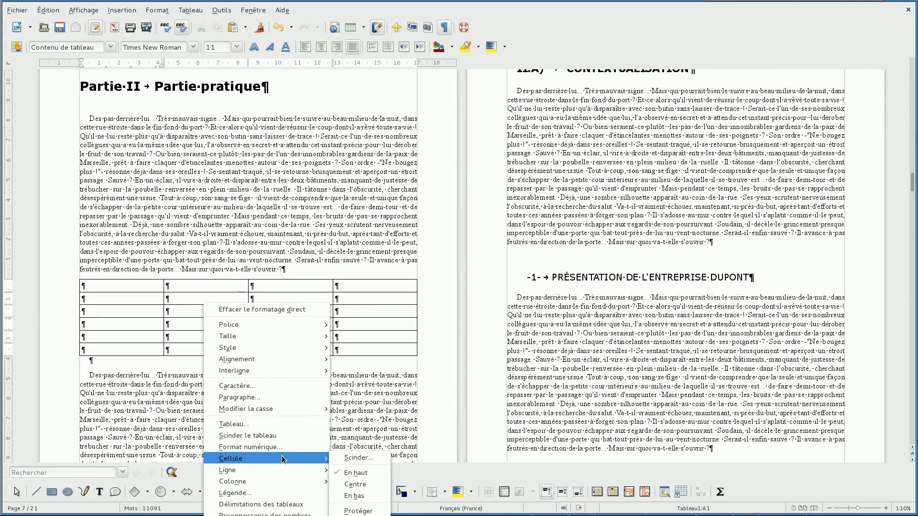
left_click(362, 459)
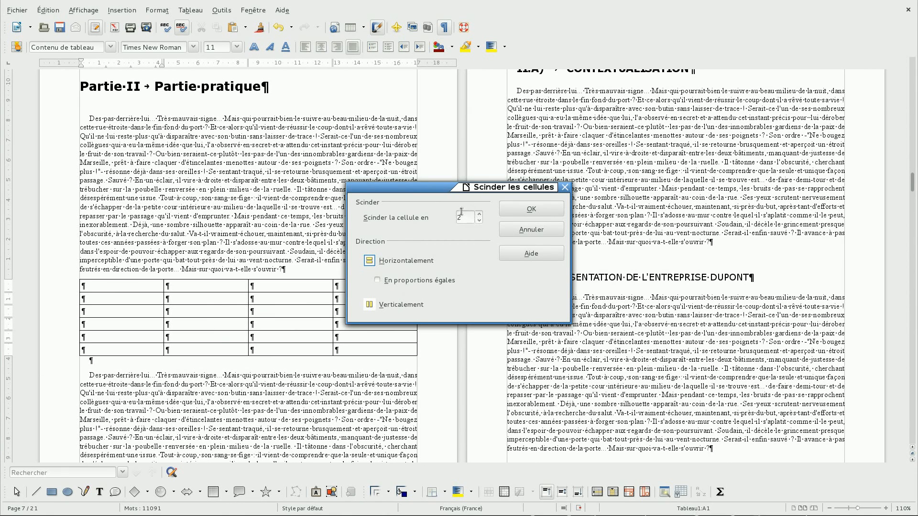
left_click(368, 306)
left_click(480, 216)
left_click(531, 209)
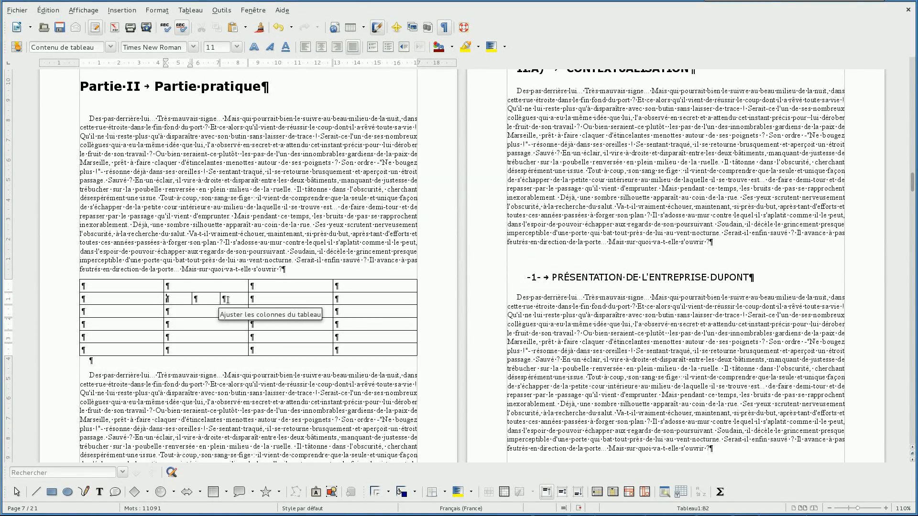
Step: Merge the last two of the split cells in the second row with the adjacent third-column cell
left_click_drag(217, 298, 227, 299)
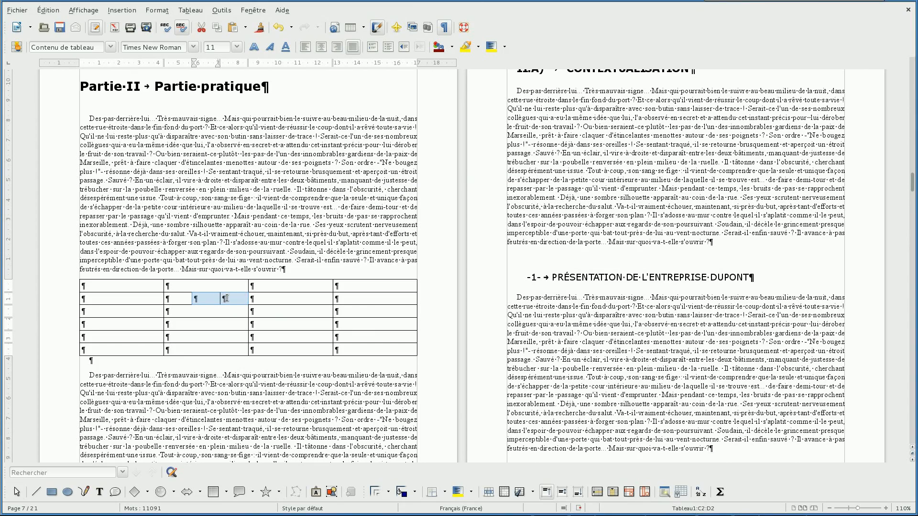
left_click_drag(226, 299, 285, 297)
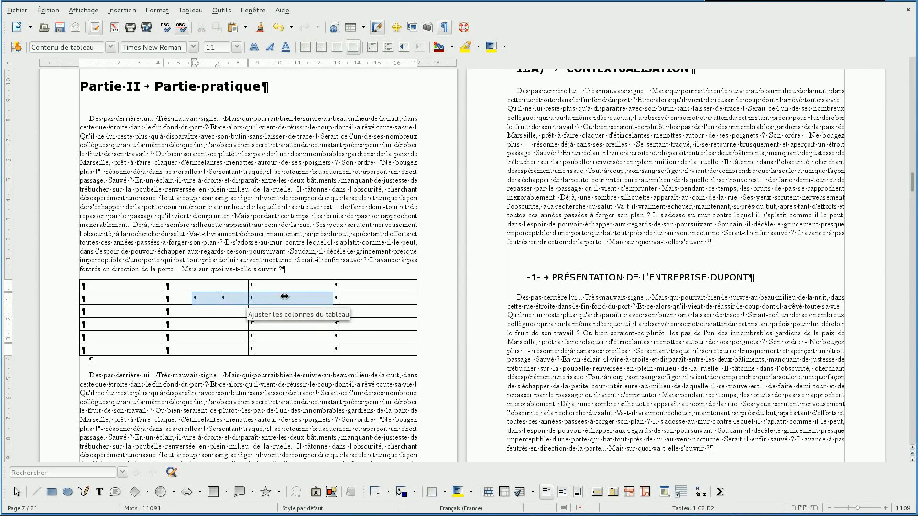
right_click(284, 297)
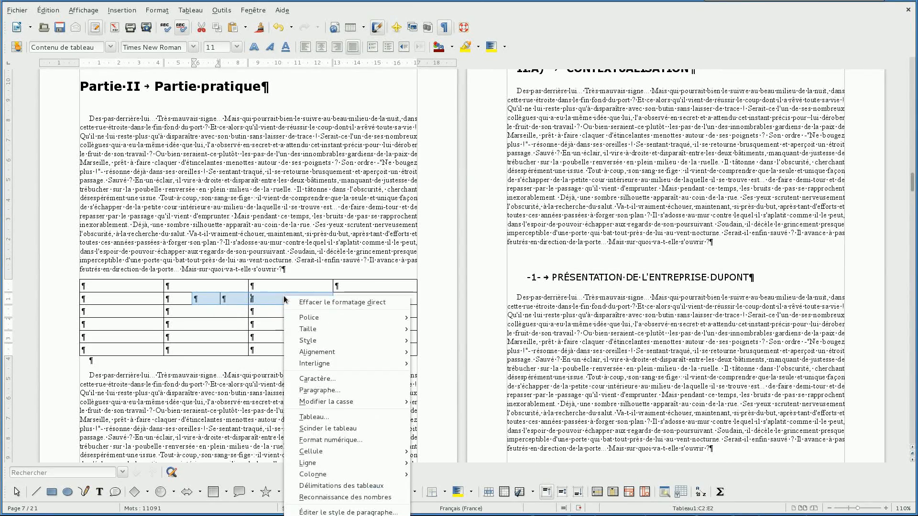
mouse_move(363, 452)
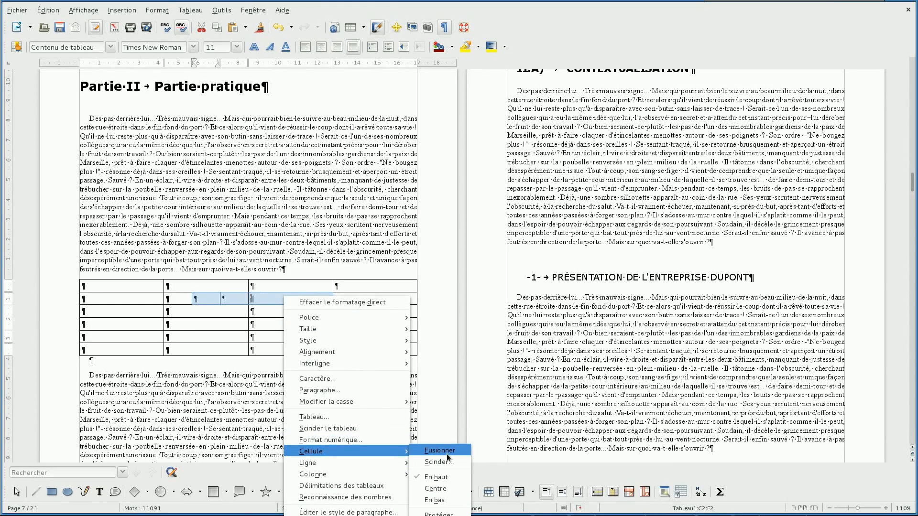
left_click(447, 454)
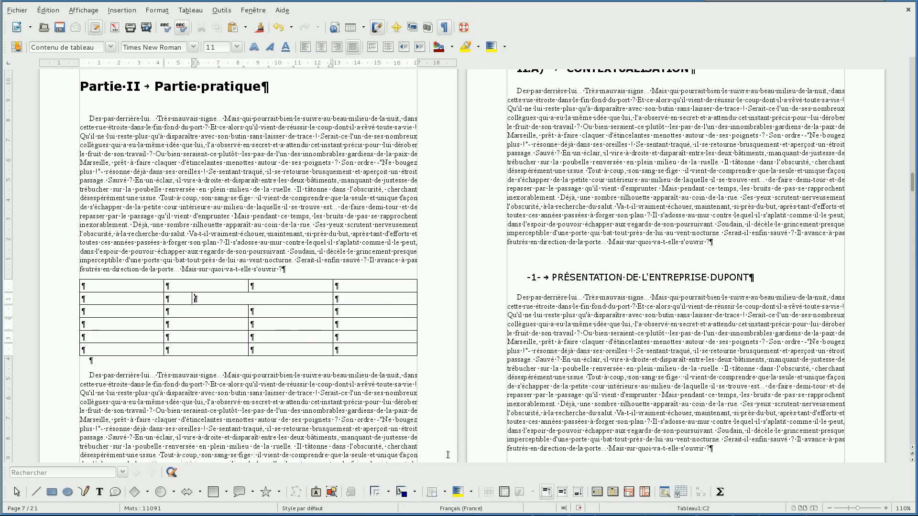
Step: Enter "texte" in the second cell of the table's fourth row
right_click(228, 323)
mouse_move(288, 233)
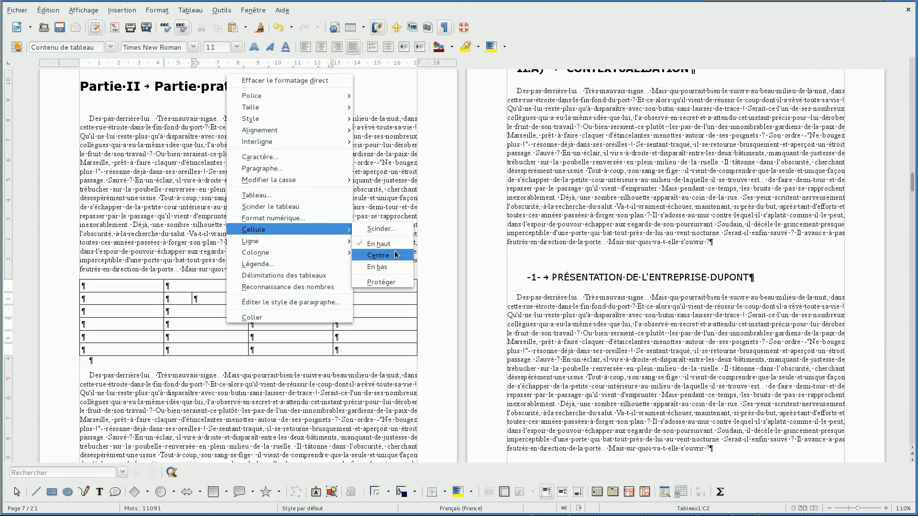
left_click(175, 324)
type("texte")
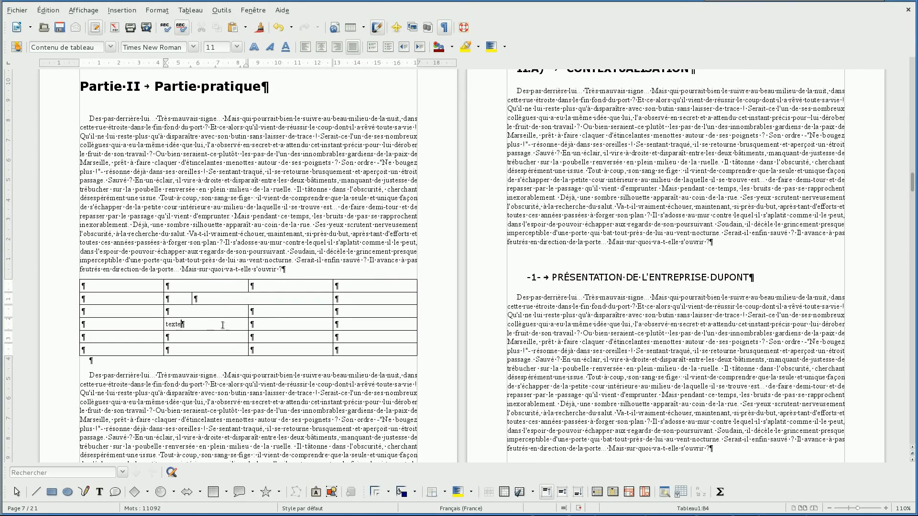
Step: Make the fourth row taller by adding three line breaks in its last cell
left_click(388, 330)
key("Return")
key("Return")
key("Return")
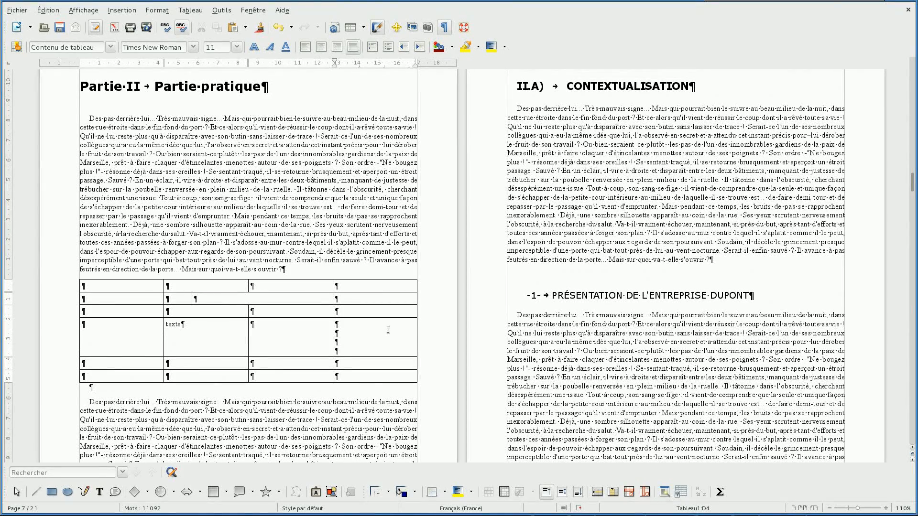
Step: Try centre and bottom vertical alignment on the cell containing "texte"
right_click(190, 328)
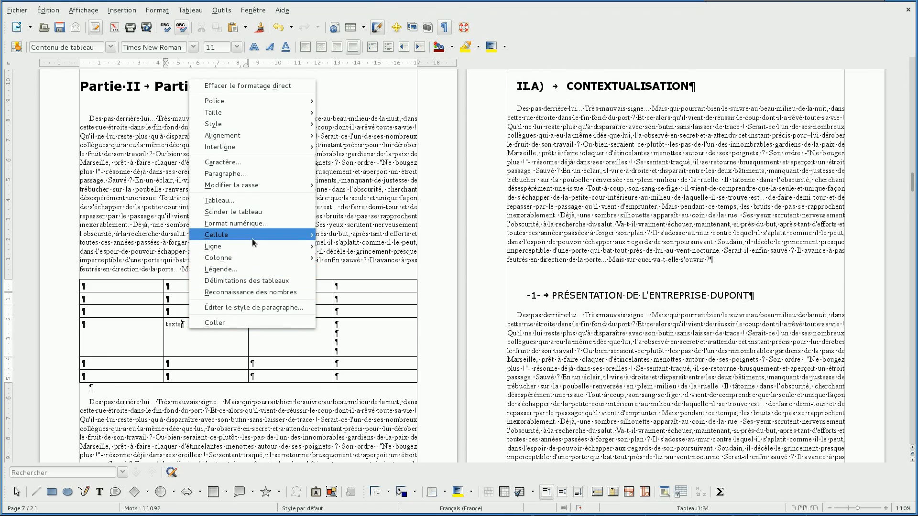
left_click(351, 261)
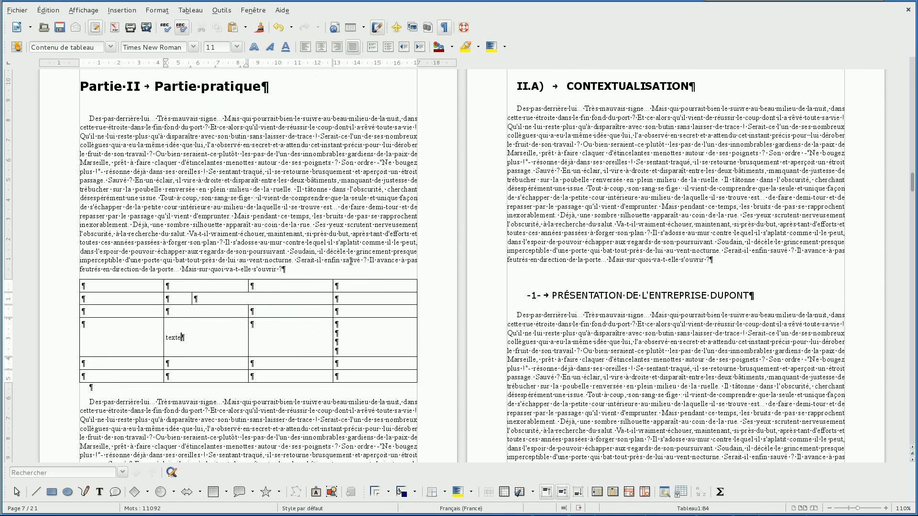
right_click(196, 344)
mouse_move(297, 252)
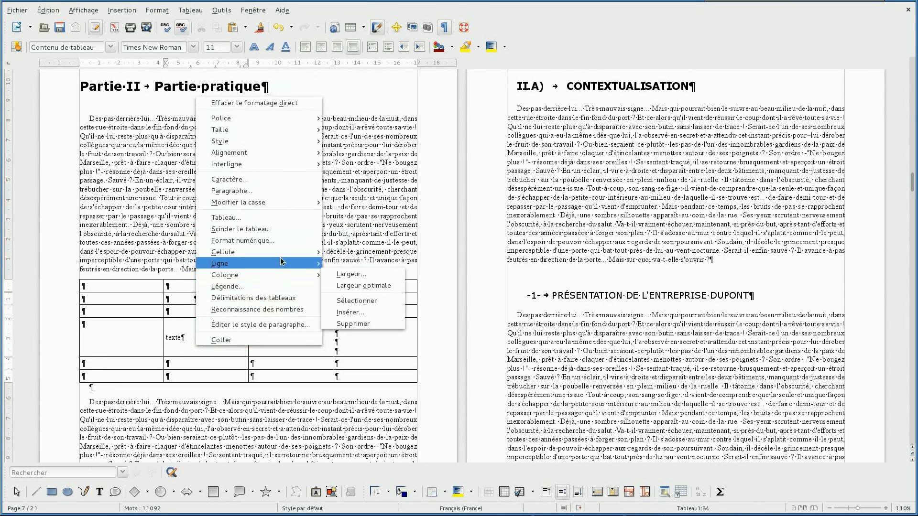
left_click(365, 289)
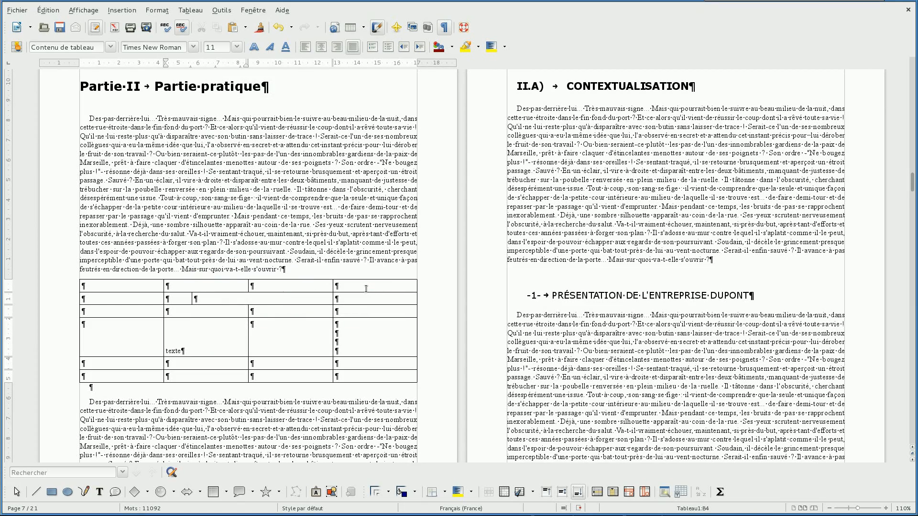
Step: Align the content of the "texte" cell to the top of the cell
right_click(229, 338)
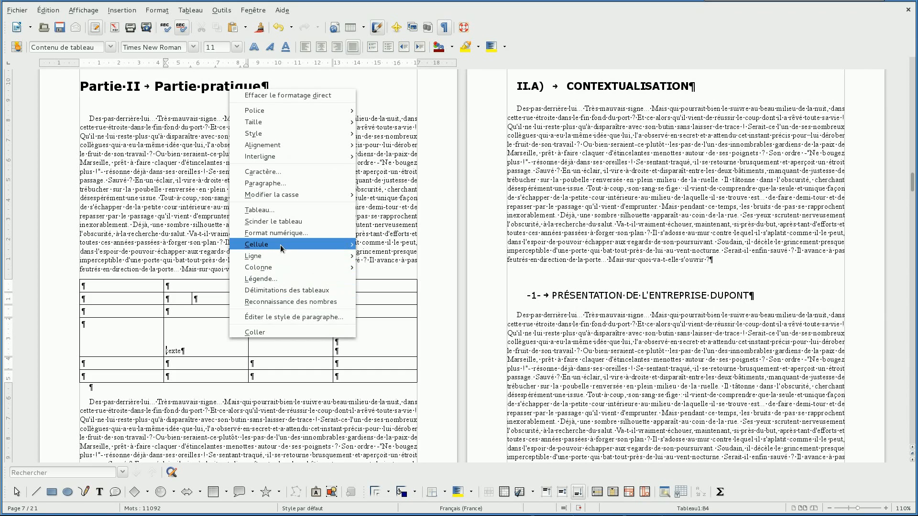
mouse_move(281, 245)
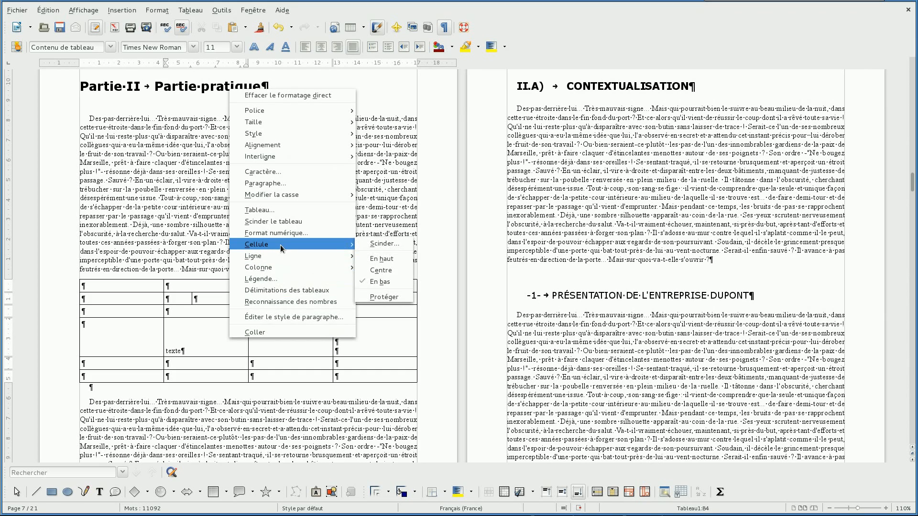
left_click(380, 259)
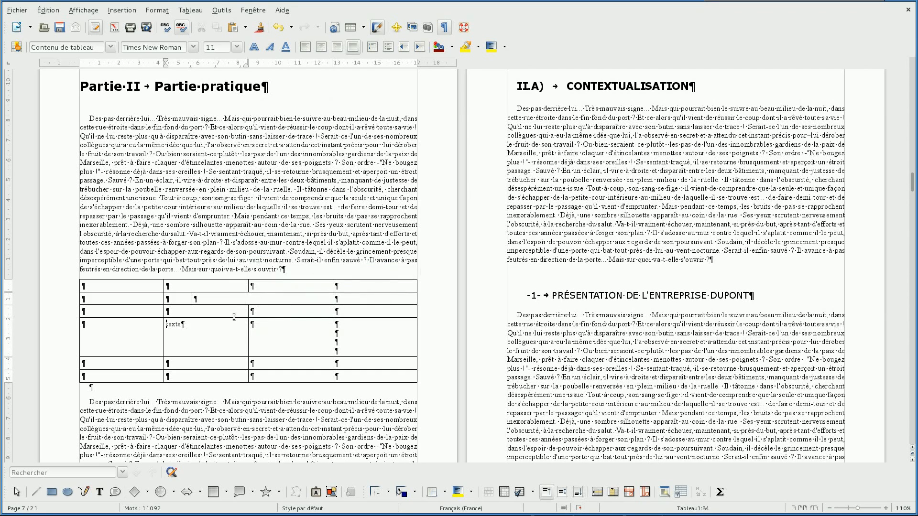
Step: Set the table's fourth row to a fixed height of 2 cm, turning off automatic fitting to size
right_click(224, 334)
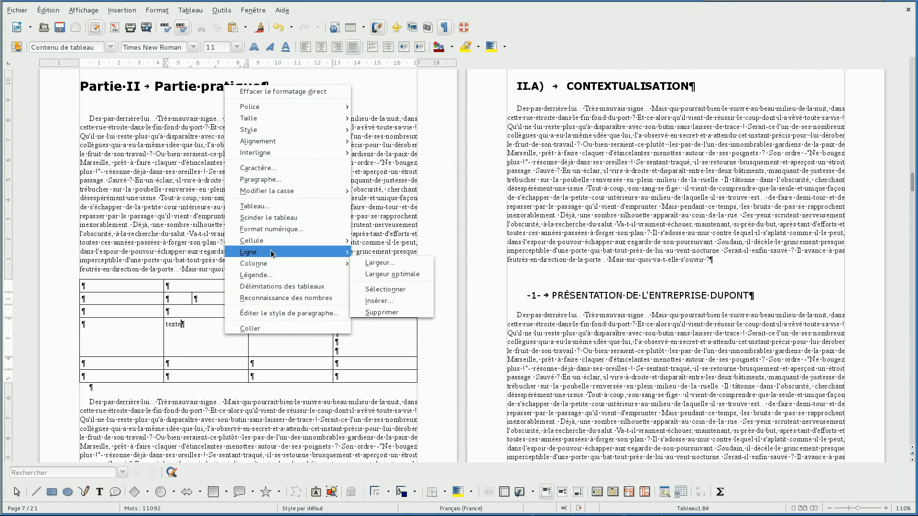
mouse_move(271, 251)
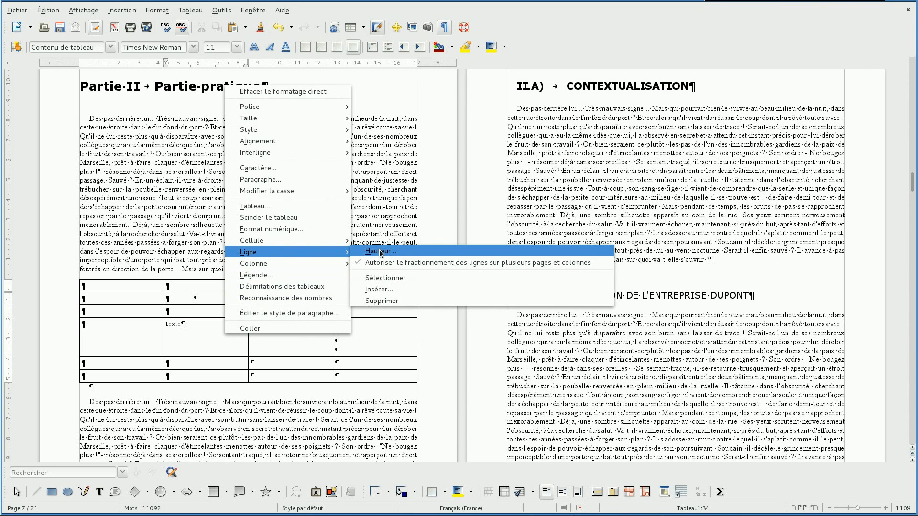
left_click(394, 255)
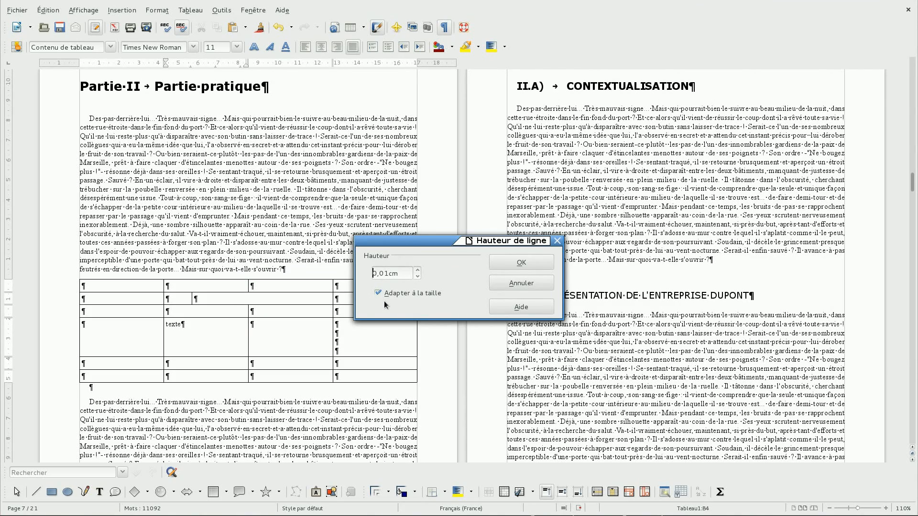
left_click(397, 292)
left_click_drag(386, 275, 336, 267)
key("BackSpace")
key("BackSpace")
type("2")
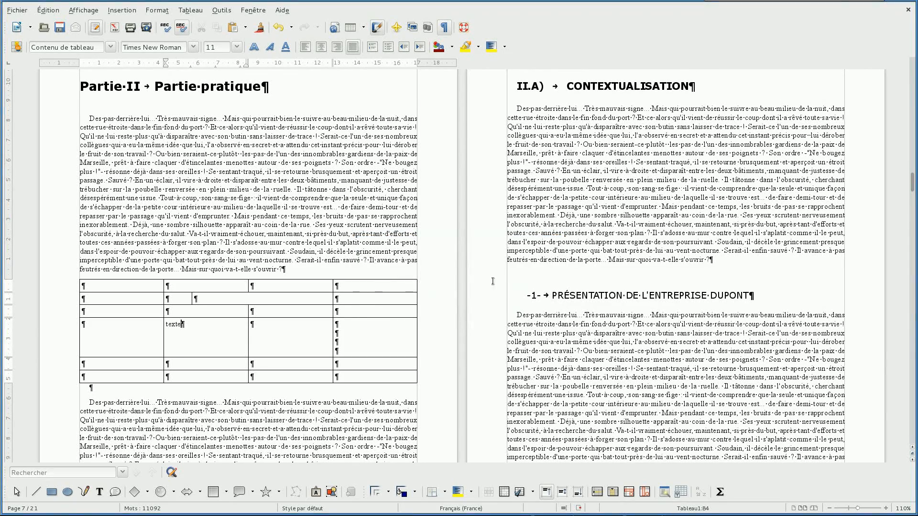
Step: Remove the extra line breaks from the fourth row's last cell and reset that row to its optimal height
left_click(355, 322)
key("Delete")
key("Delete")
right_click(206, 338)
mouse_move(258, 250)
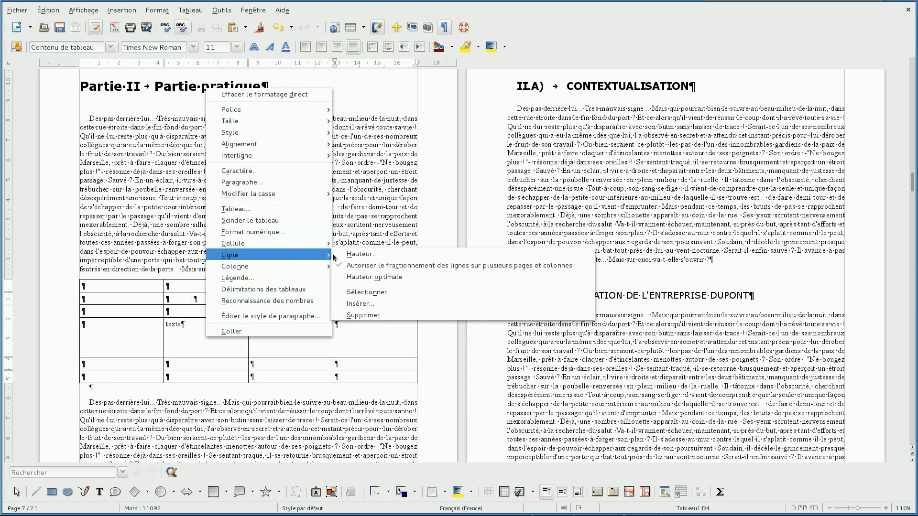
left_click(411, 277)
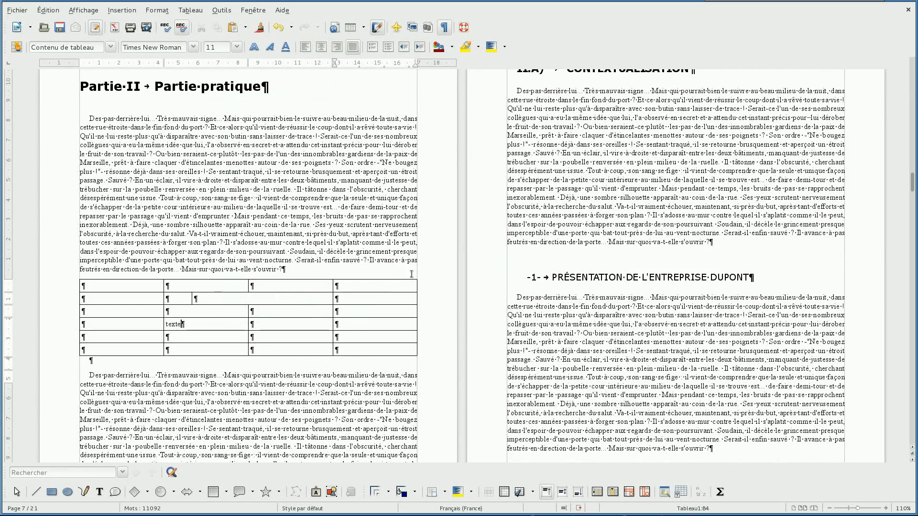
Step: Add the caption "Mon premier tableau" below the table, using the Tableau category and Arabic numbering
right_click(207, 324)
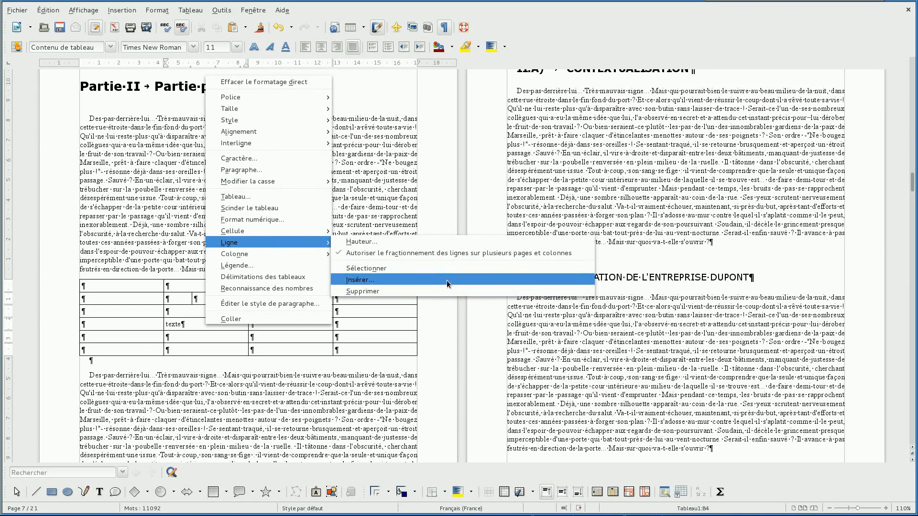
mouse_move(318, 254)
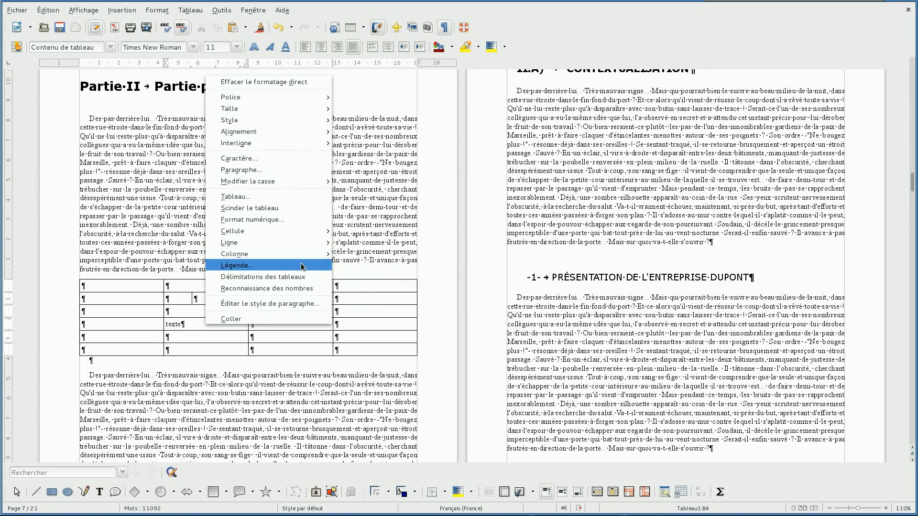
left_click(302, 266)
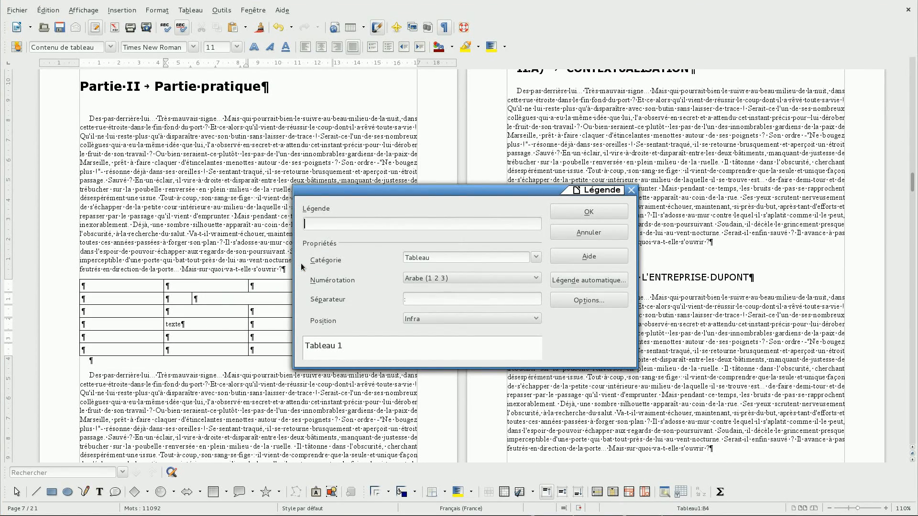
type("Mon premier tableau")
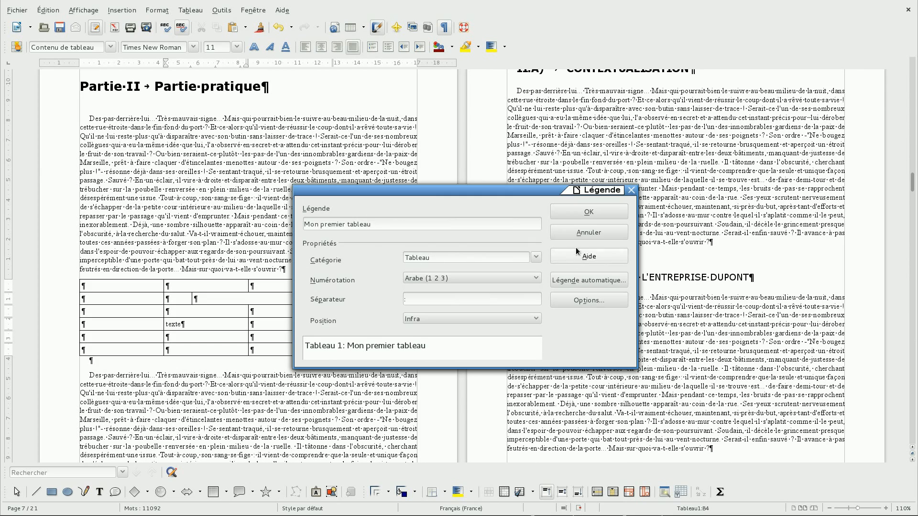
left_click(569, 214)
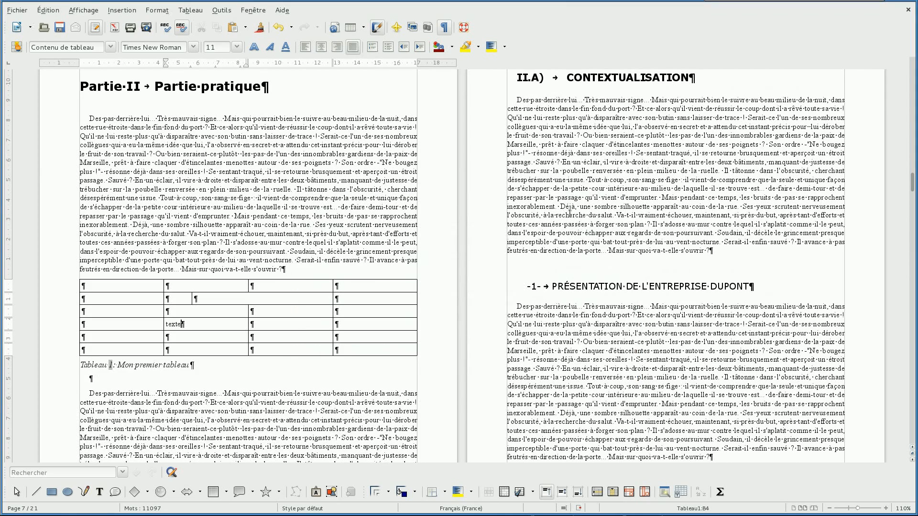
right_click(227, 327)
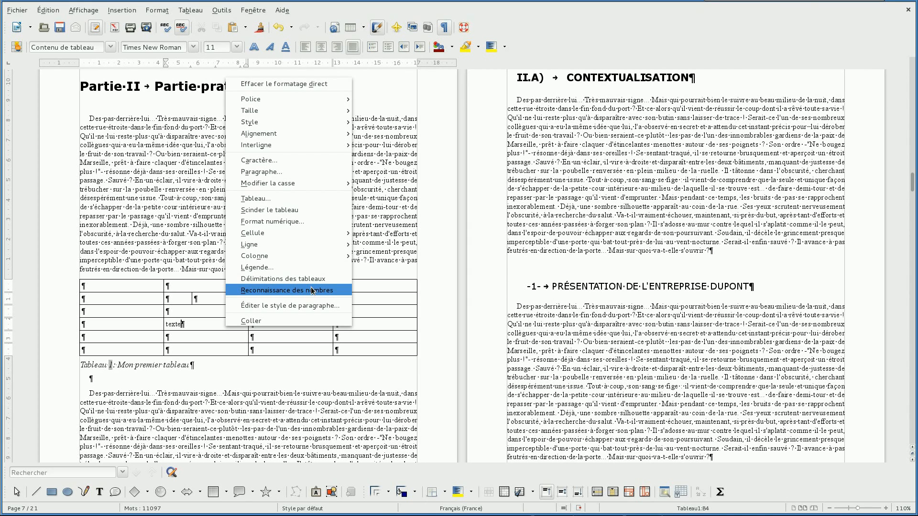
left_click(284, 334)
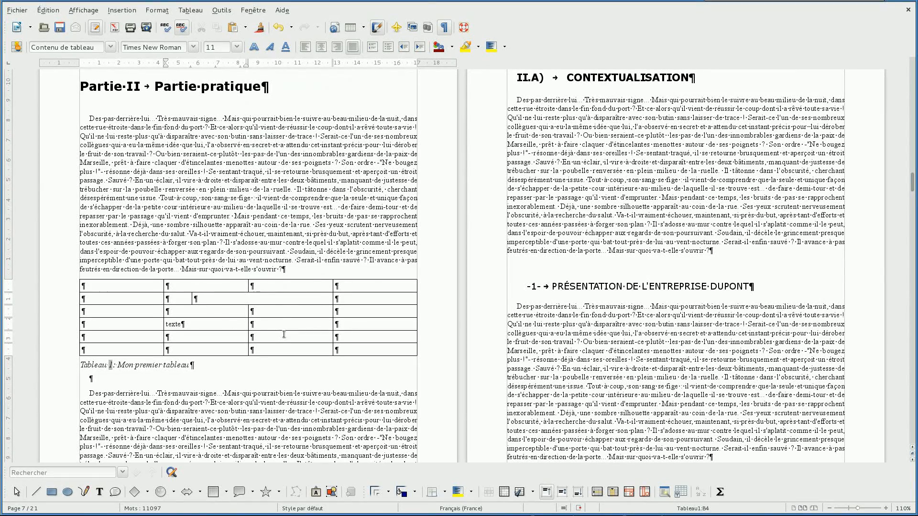
Step: Try left, right and centred alignment in the table's properties, ending on left alignment
right_click(284, 334)
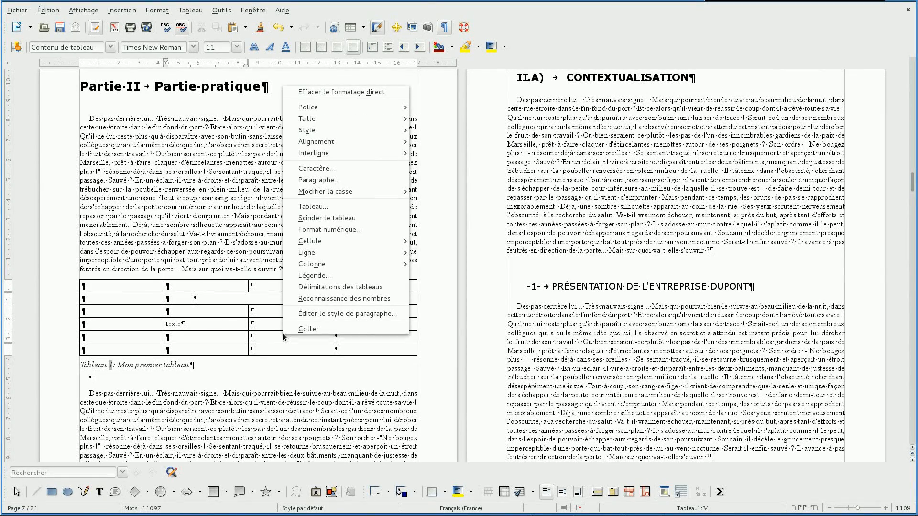
left_click(324, 207)
left_click_drag(289, 75, 612, 156)
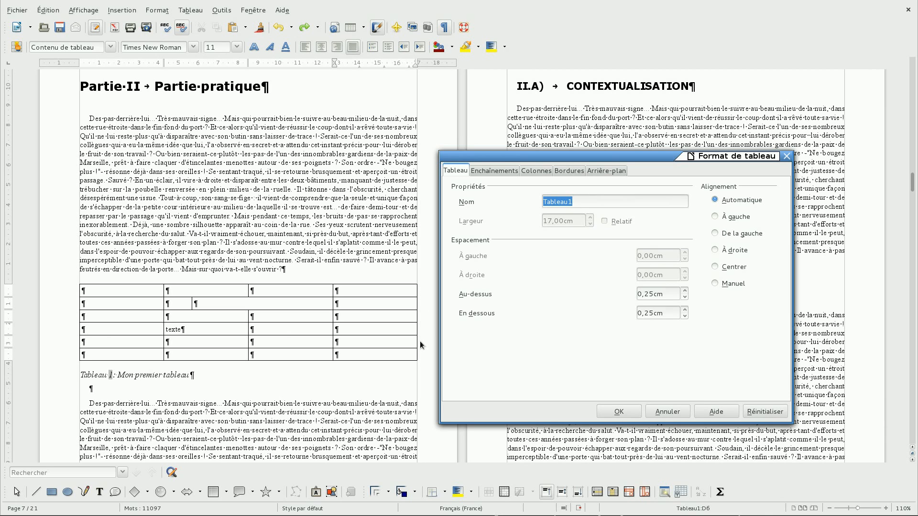
left_click(738, 218)
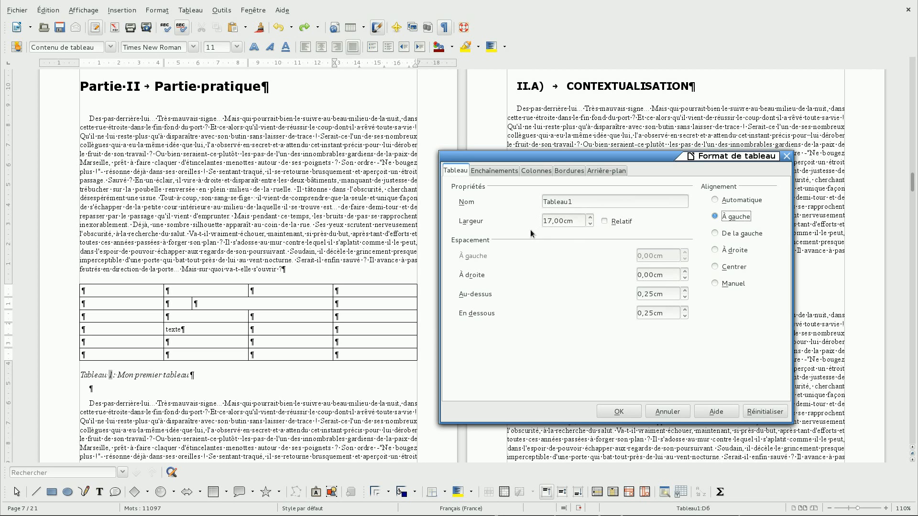
left_click(723, 250)
left_click(725, 271)
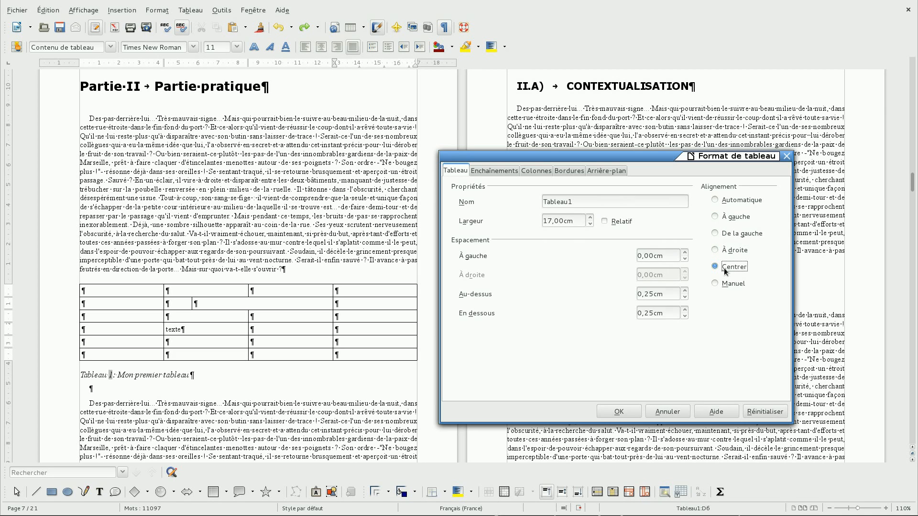
left_click(718, 218)
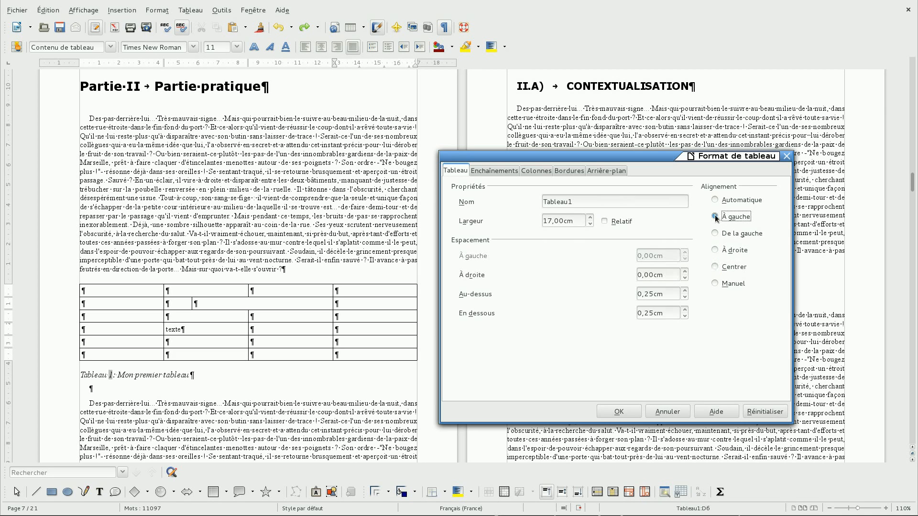
Step: Set the width of the left-aligned table to 16 cm and apply it
left_click_drag(583, 221, 416, 226)
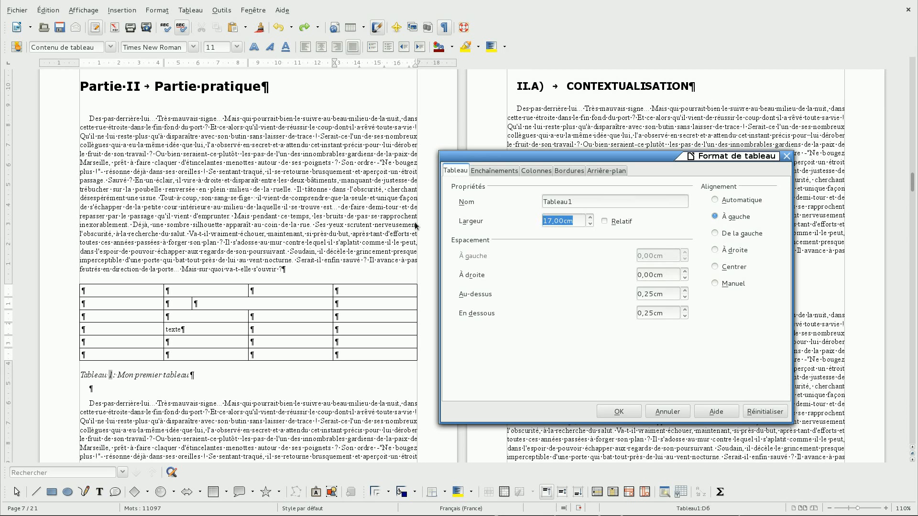
type("16")
key("Tab")
left_click(618, 412)
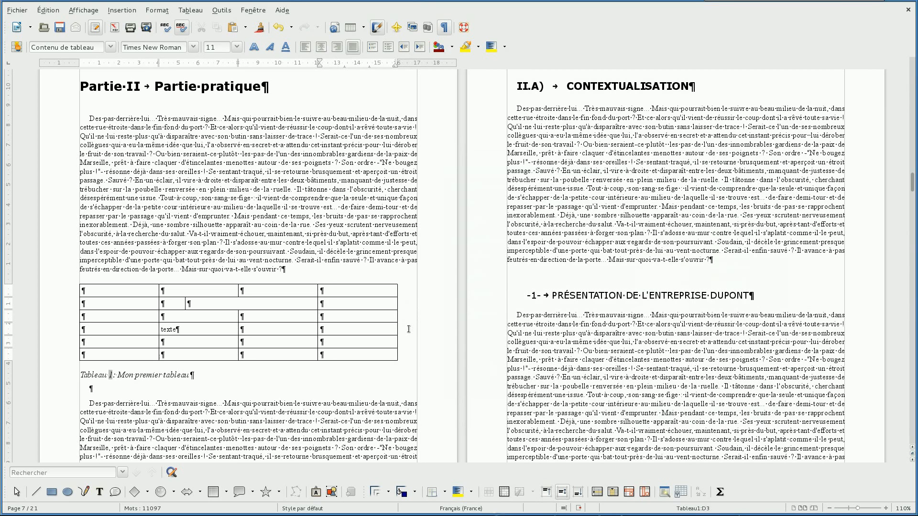
Step: Change the table's alignment to "De la gauche" with a left spacing of 0.30 cm
right_click(376, 326)
left_click(393, 198)
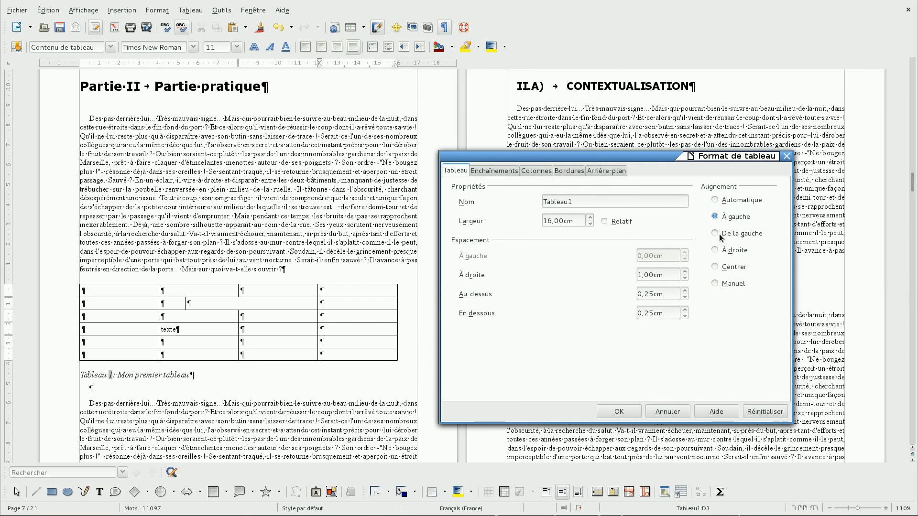
left_click(720, 235)
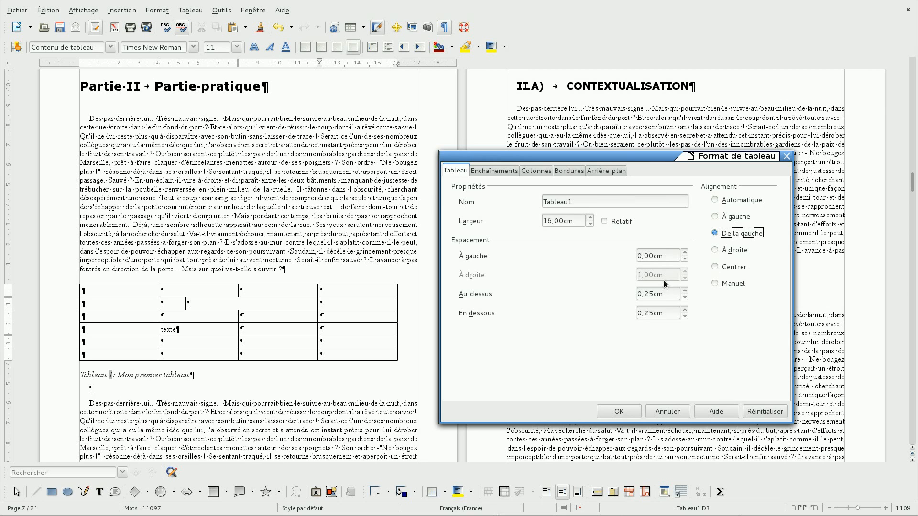
left_click(686, 253)
left_click(613, 410)
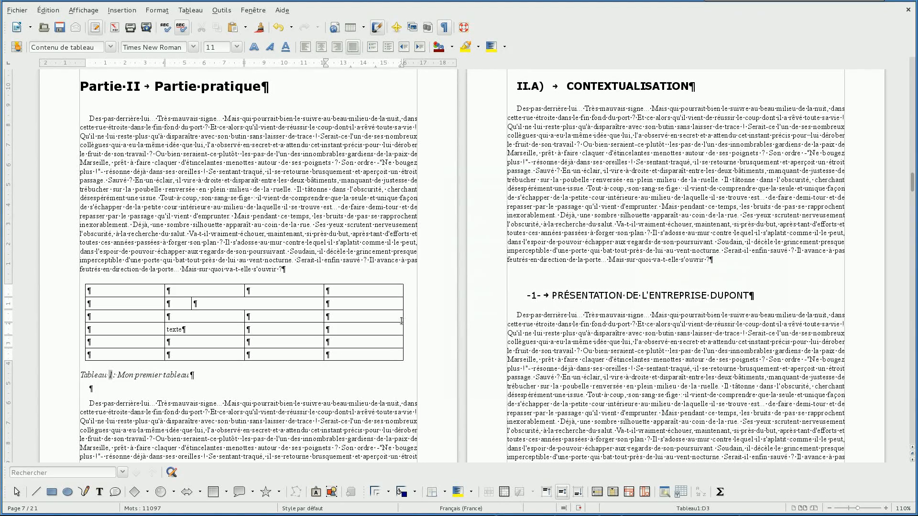
Step: Switch the table to manual alignment and try adjusting its right and left spacing
right_click(387, 319)
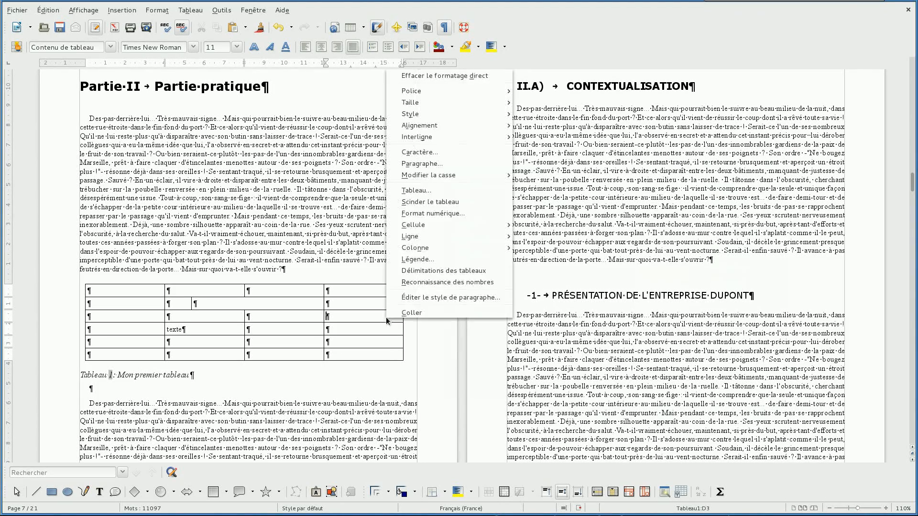
left_click(475, 190)
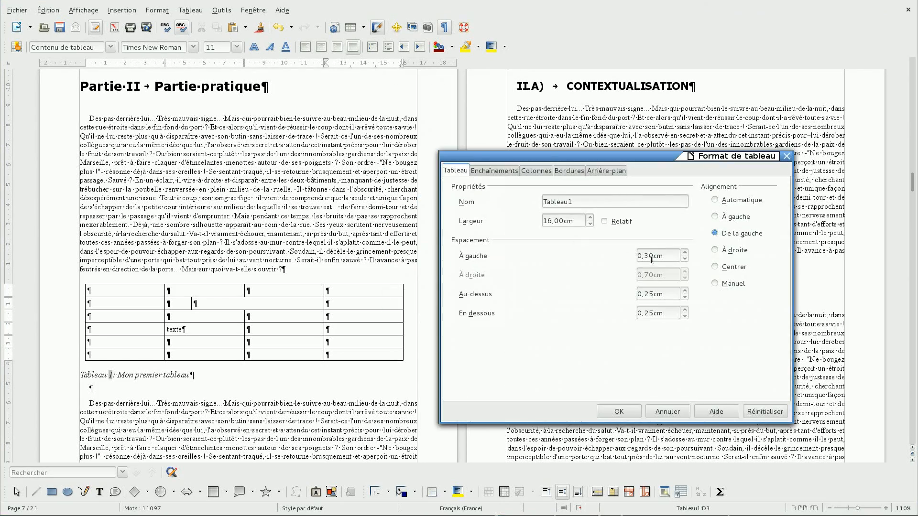
left_click(733, 284)
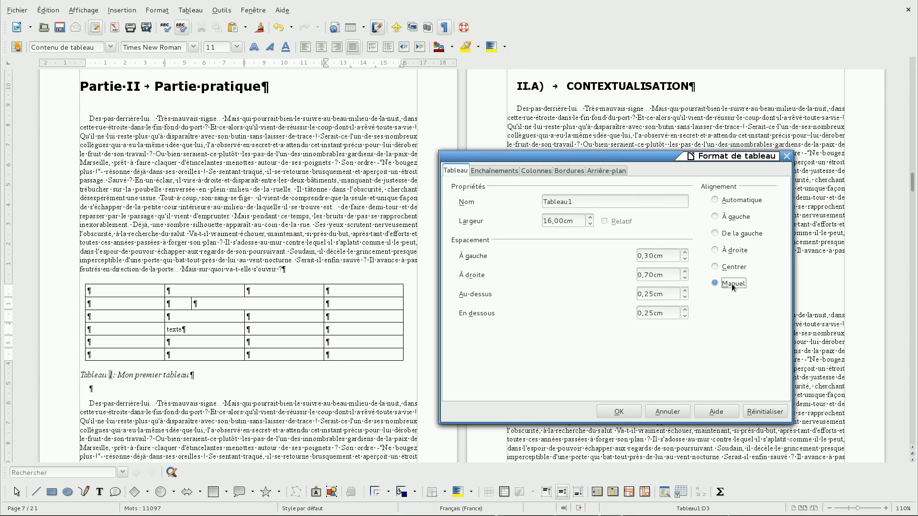
left_click(684, 278)
left_click(674, 275)
left_click(670, 261)
Step: Return the table to automatic alignment and set its spacing to 0.35 cm above and 0.55 cm below
left_click(741, 202)
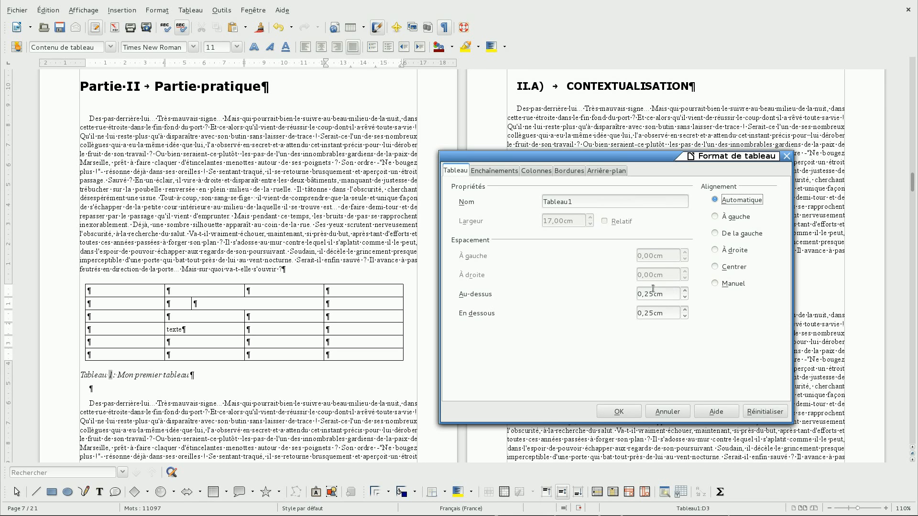
left_click(686, 291)
left_click(685, 309)
left_click(685, 310)
left_click(685, 310)
left_click(605, 411)
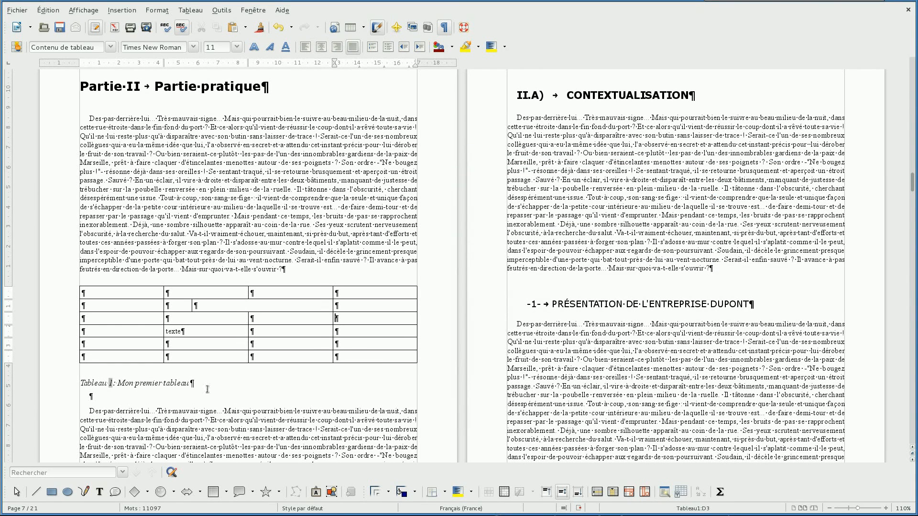
Step: Delete the empty paragraph between the table's caption and the following body text
left_click(103, 395)
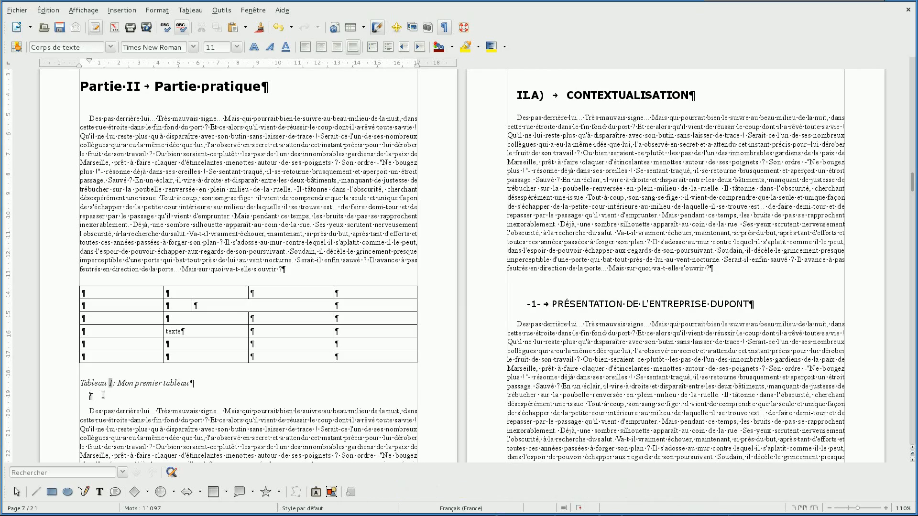
key("Delete")
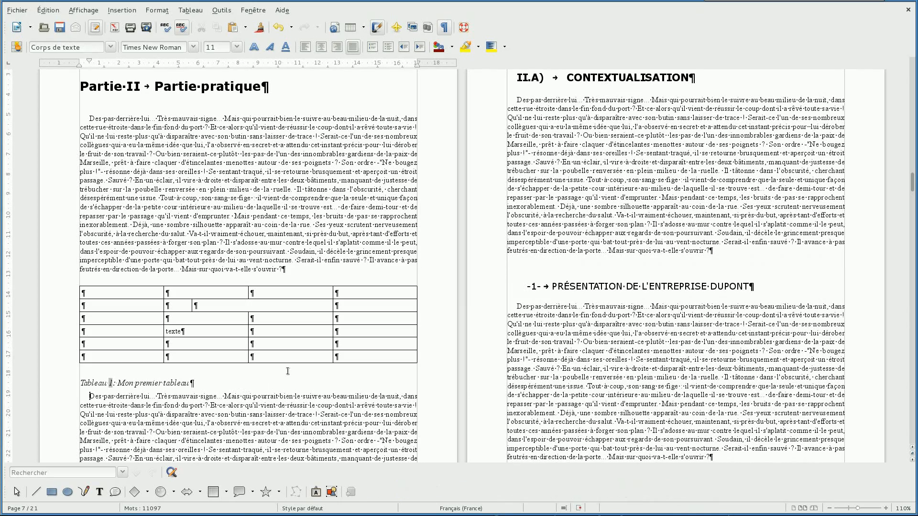
Step: Try a page break before the table with the "Style par défaut" page style, and turn the break back off
right_click(301, 329)
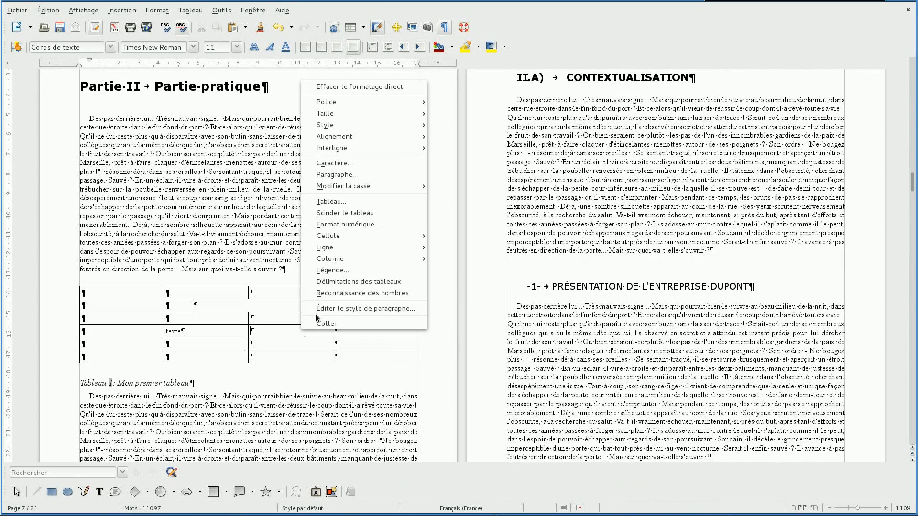
left_click(410, 203)
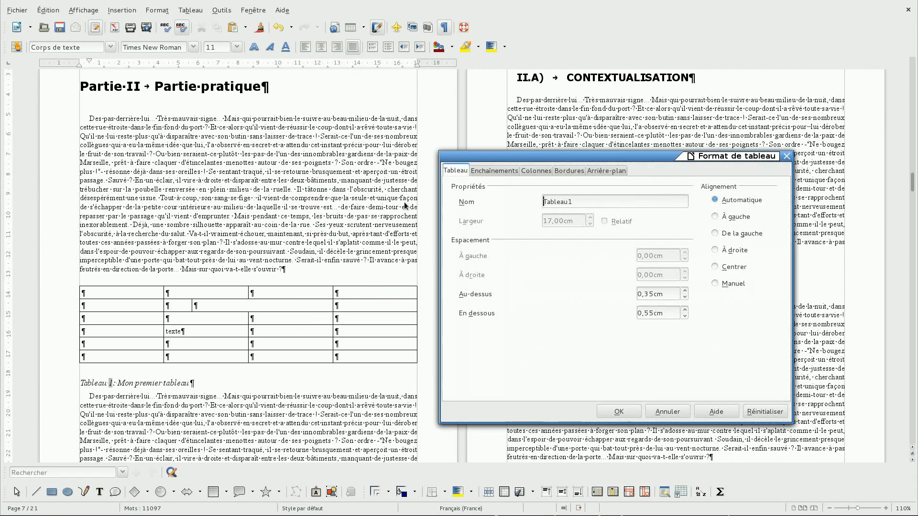
left_click(495, 172)
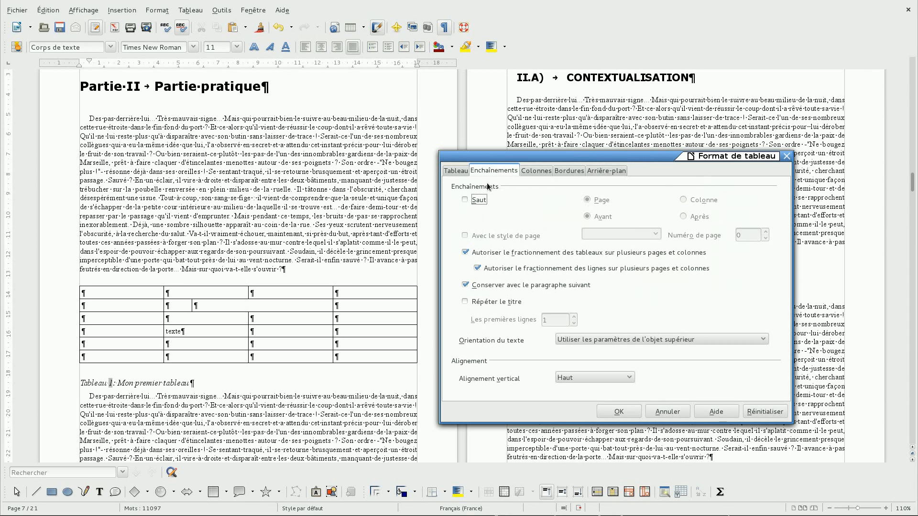
left_click(465, 202)
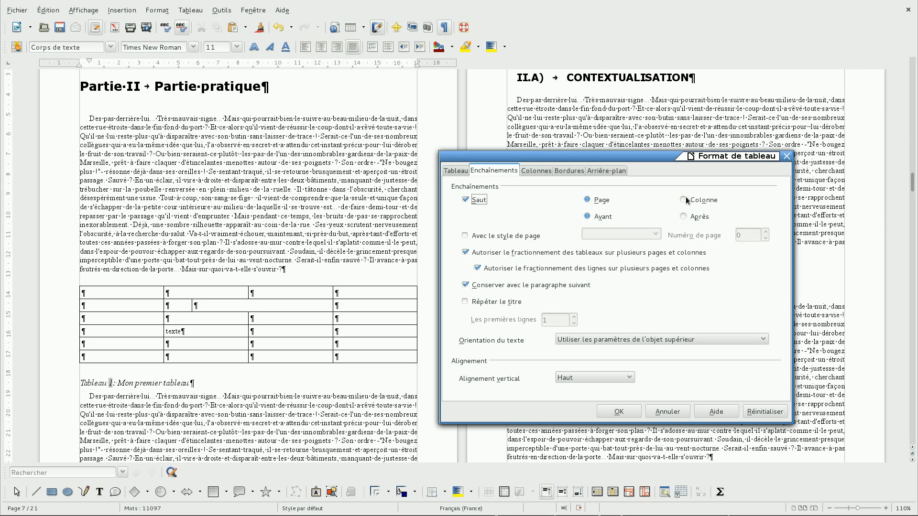
left_click(488, 237)
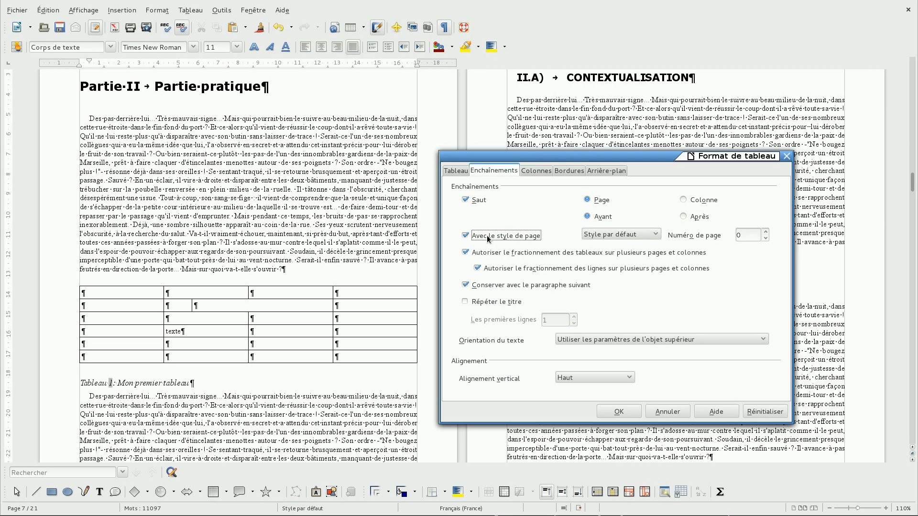
left_click(624, 235)
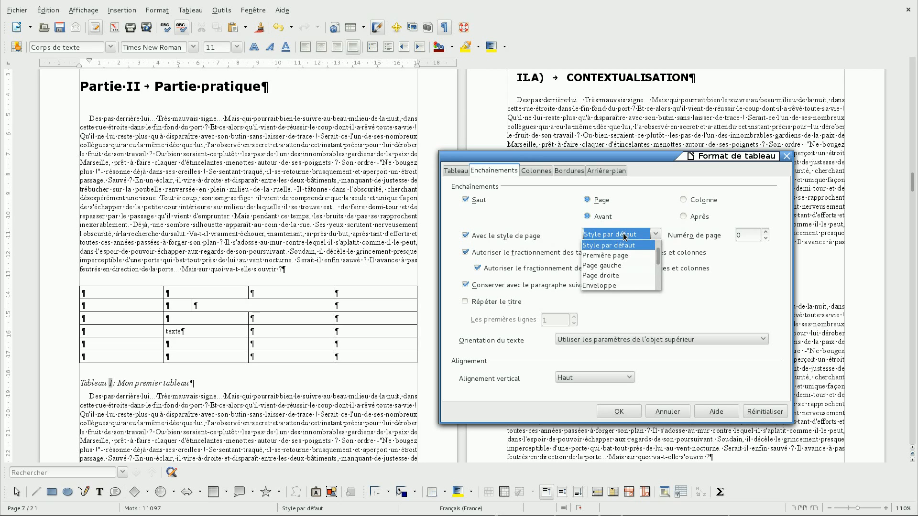
left_click(624, 234)
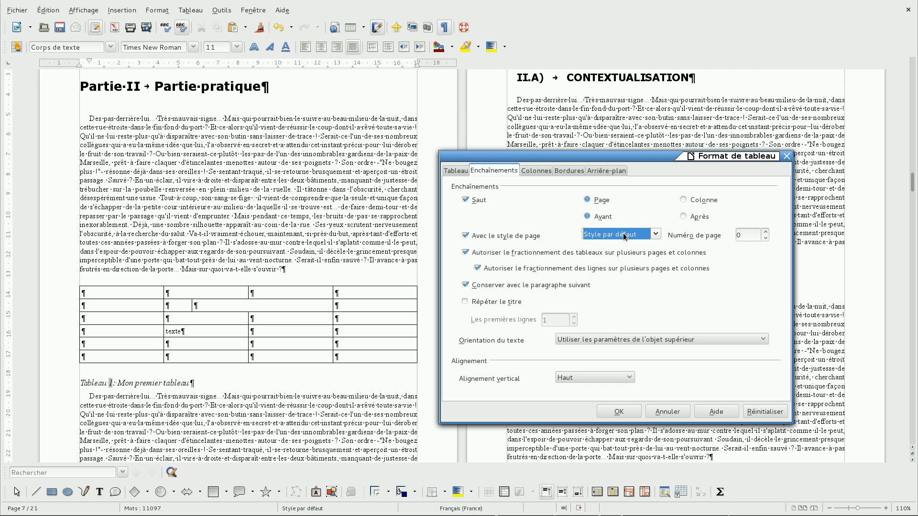
left_click(748, 235)
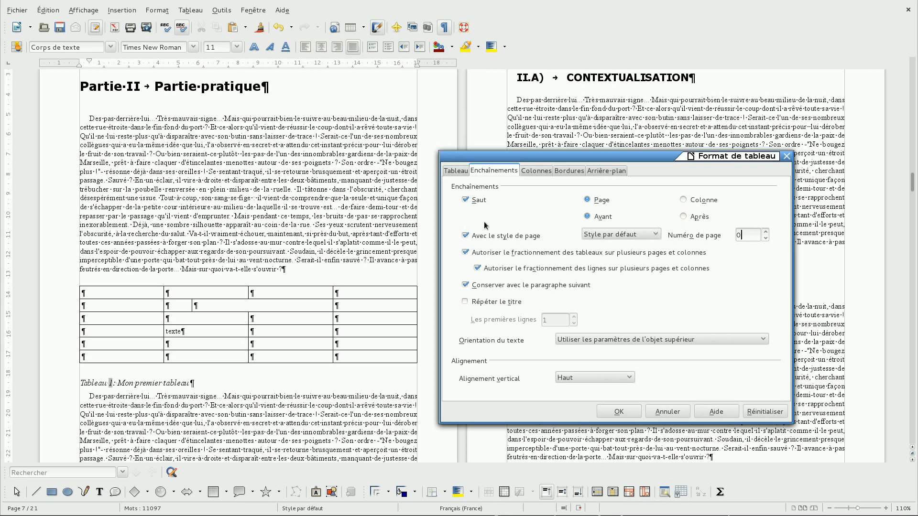
left_click(479, 203)
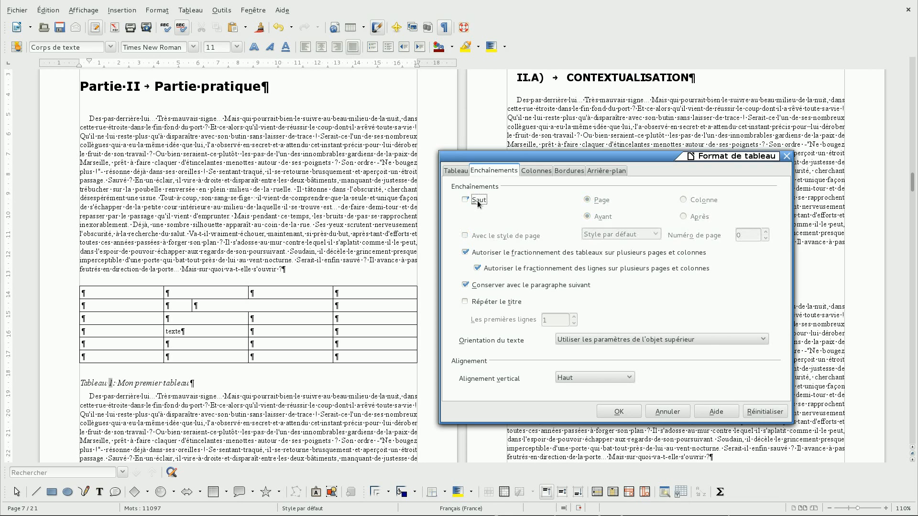
Step: Try repeating the table's title for the first 2 lines, turn it back off, and view the vertical alignment options
left_click(483, 251)
left_click(483, 252)
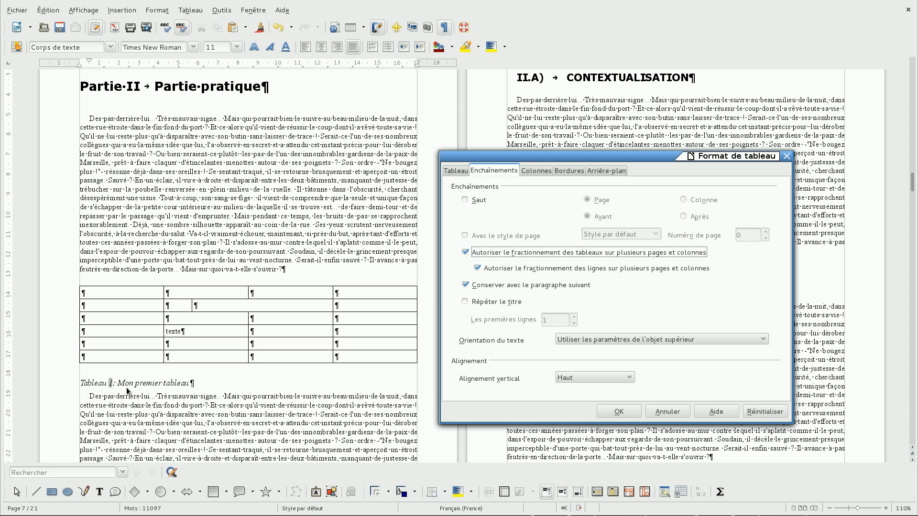
left_click(486, 303)
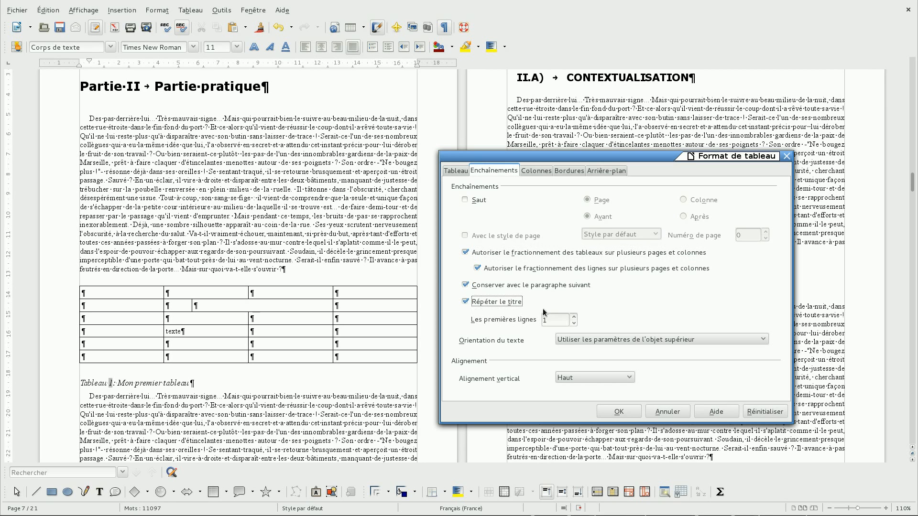
left_click(574, 316)
left_click(504, 302)
left_click(594, 376)
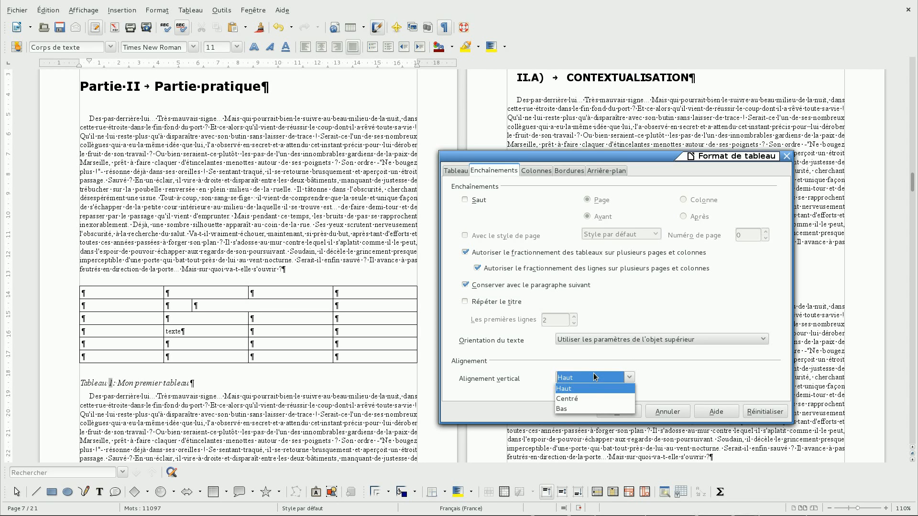
left_click(594, 377)
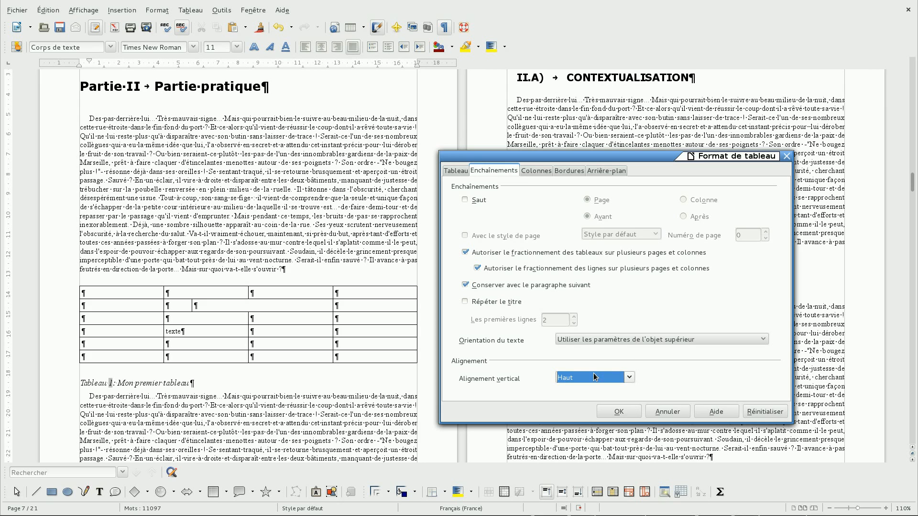
Step: Try widths of 2 cm for the first cell and 8 cm for the second in the "texte" row, and undo the change
left_click(535, 171)
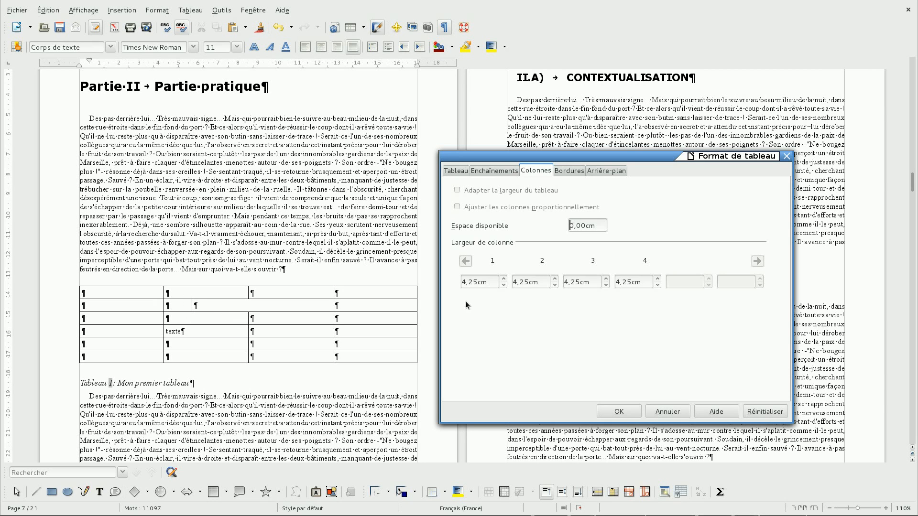
left_click(491, 287)
type("2")
key("Tab")
key("Tab")
key("Tab")
key("Tab")
key("Tab")
key("Tab")
left_click_drag(546, 282, 471, 285)
type("8")
key("Tab")
left_click(591, 283)
left_click(620, 414)
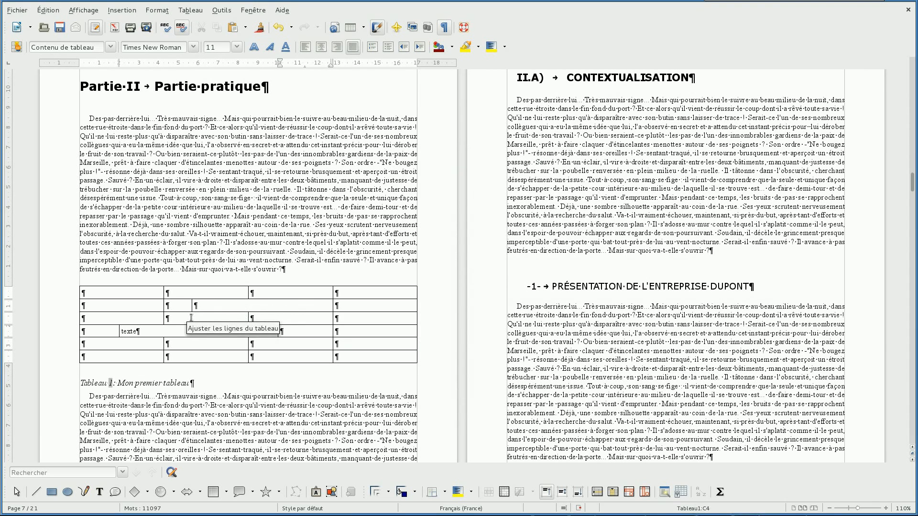
left_click(276, 29)
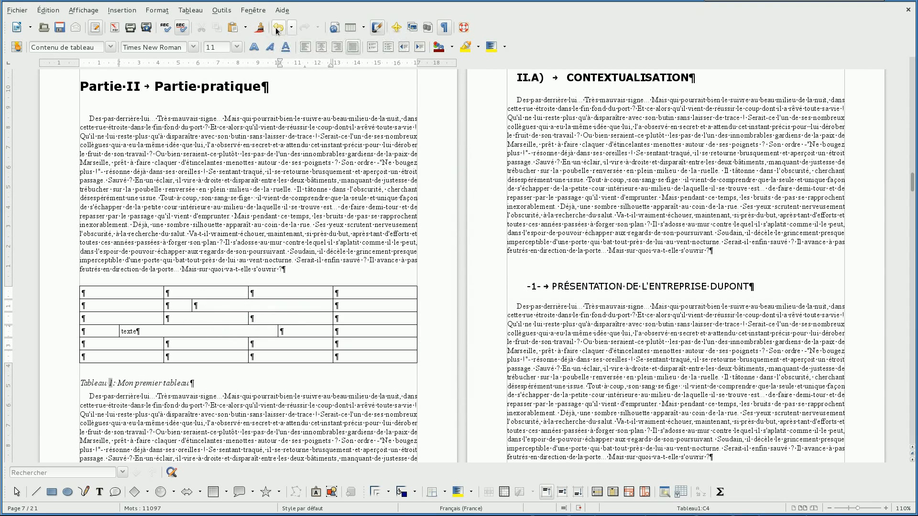
Step: Set the width of the second cell in the table's second row to 4.25 cm
right_click(200, 307)
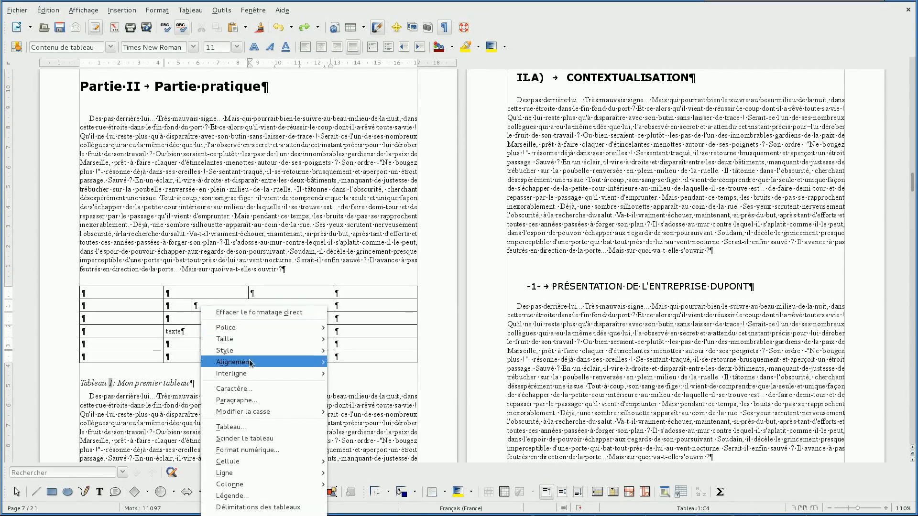
left_click(260, 427)
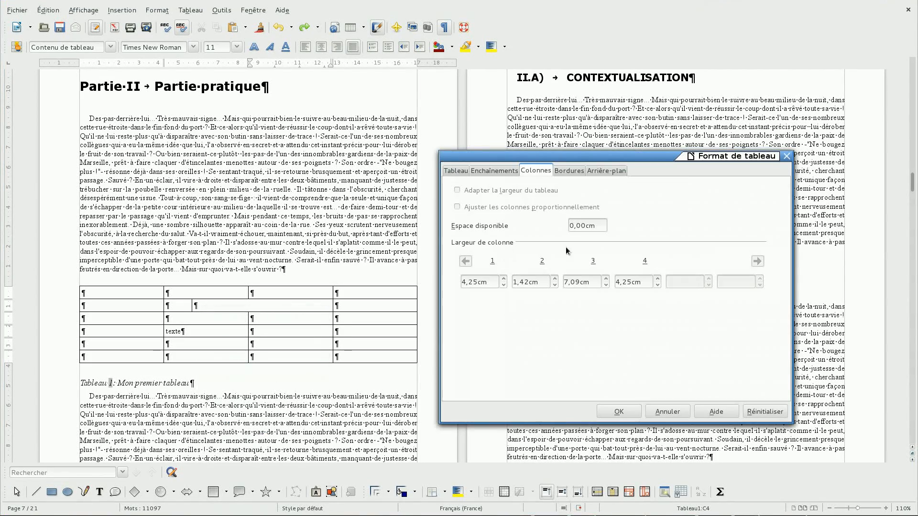
double_click(536, 283)
type("4,25")
key("Tab")
left_click(618, 412)
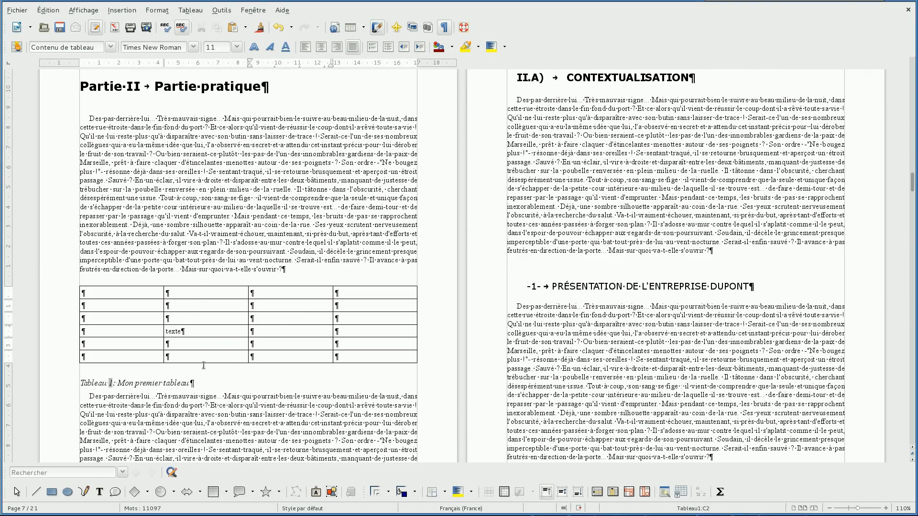
Step: Select the whole table and set its four column widths to 4.15, 6.00, 2.00 and 4.85 cm
left_click_drag(370, 358, 125, 291)
right_click(241, 303)
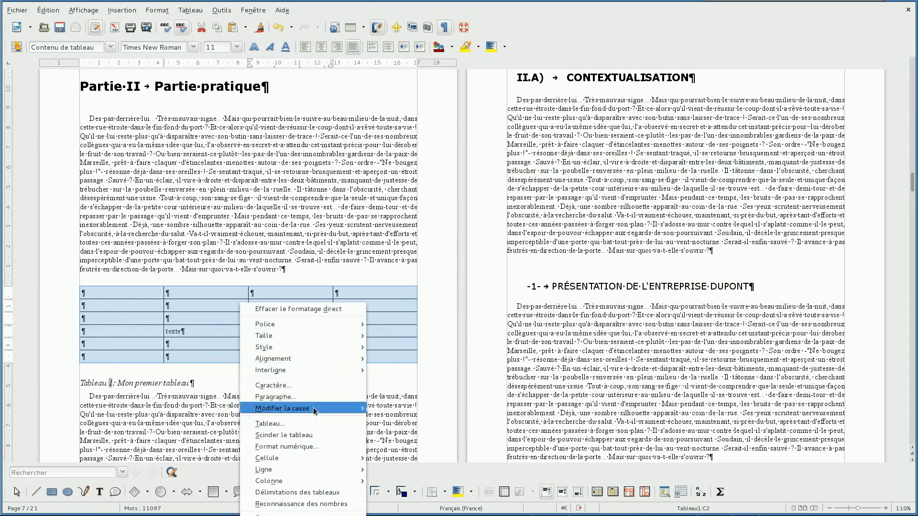
left_click(319, 422)
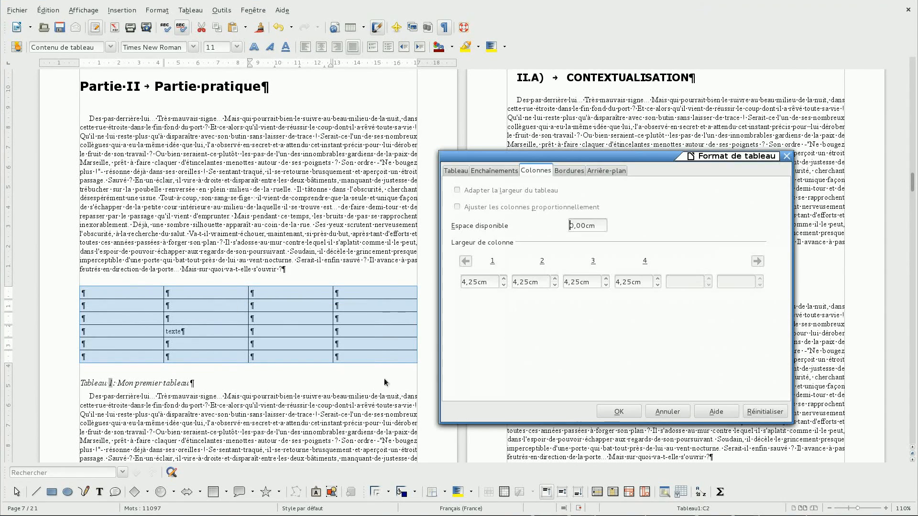
double_click(542, 281)
type("6")
key("Tab")
key("Tab")
key("Up")
key("shift+Tab")
type("2")
key("Tab")
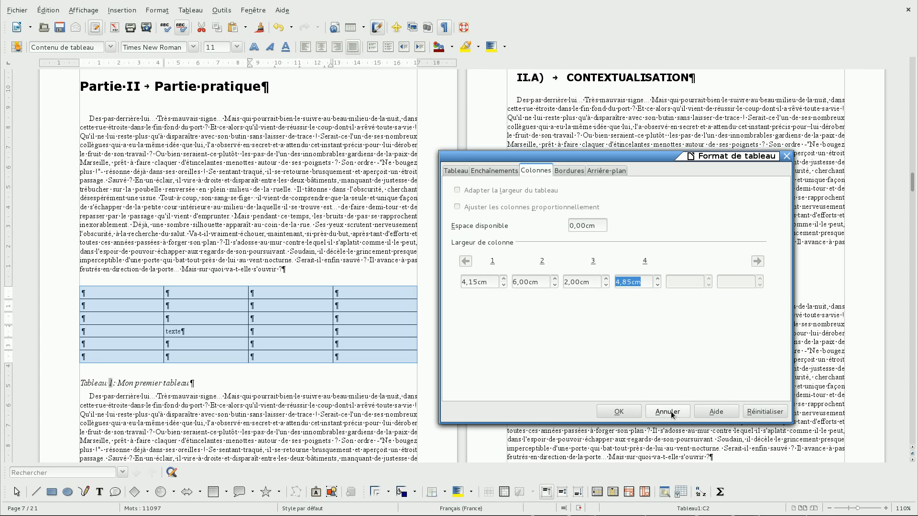
left_click(619, 411)
left_click(329, 298)
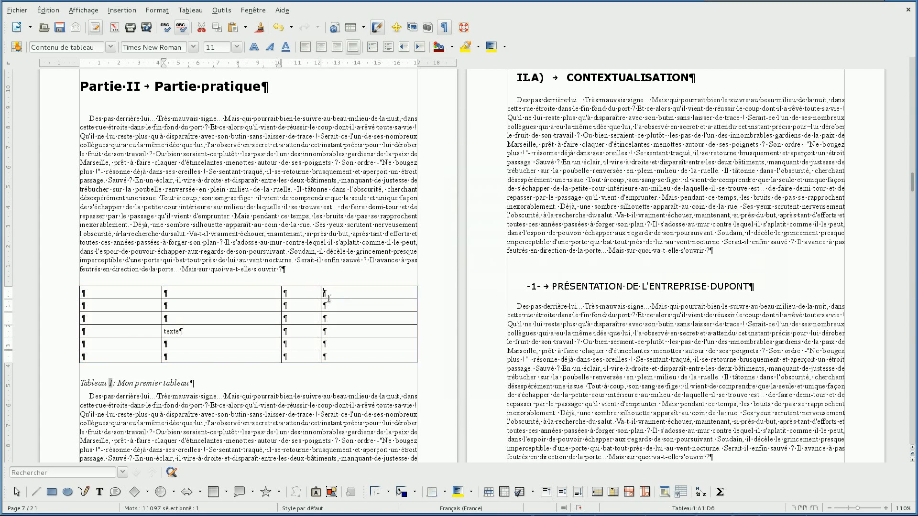
left_click_drag(157, 309, 369, 304)
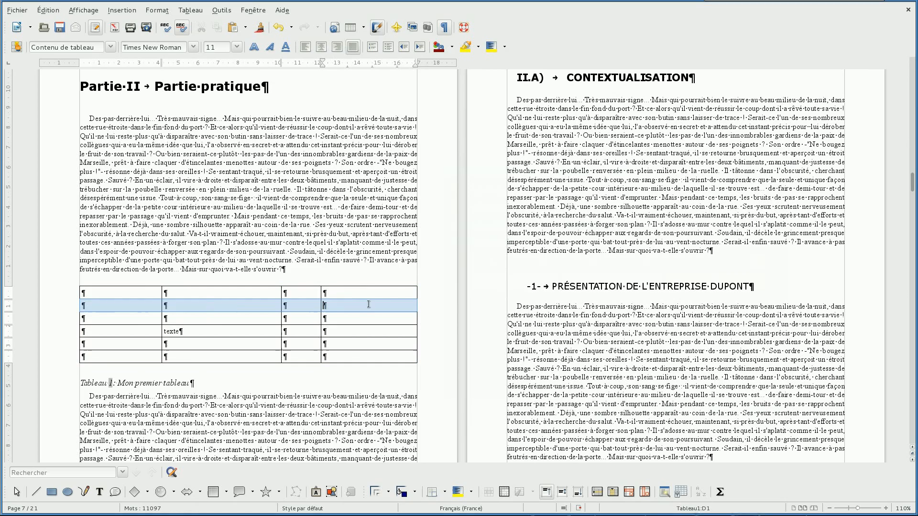
left_click(238, 303)
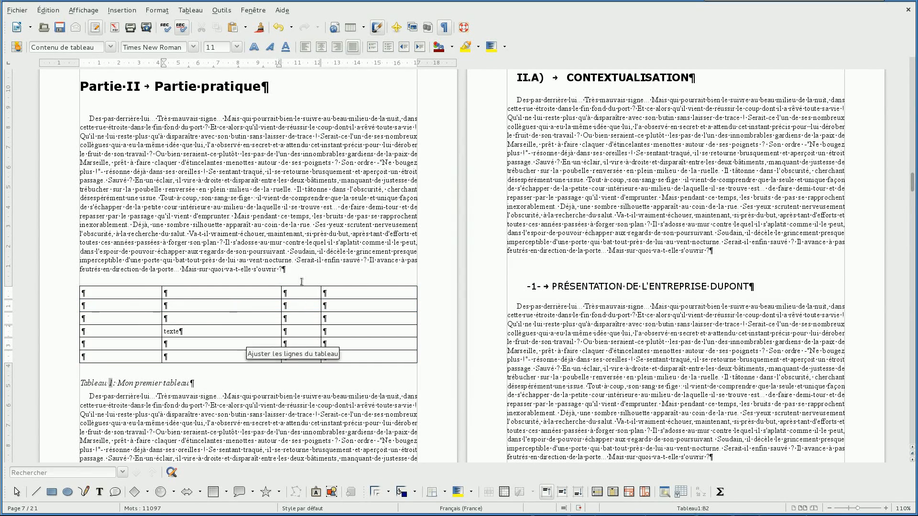
right_click(307, 299)
left_click(176, 330)
Step: Examine the table's border settings and select the inner vertical line in the user-defined border preview
right_click(225, 320)
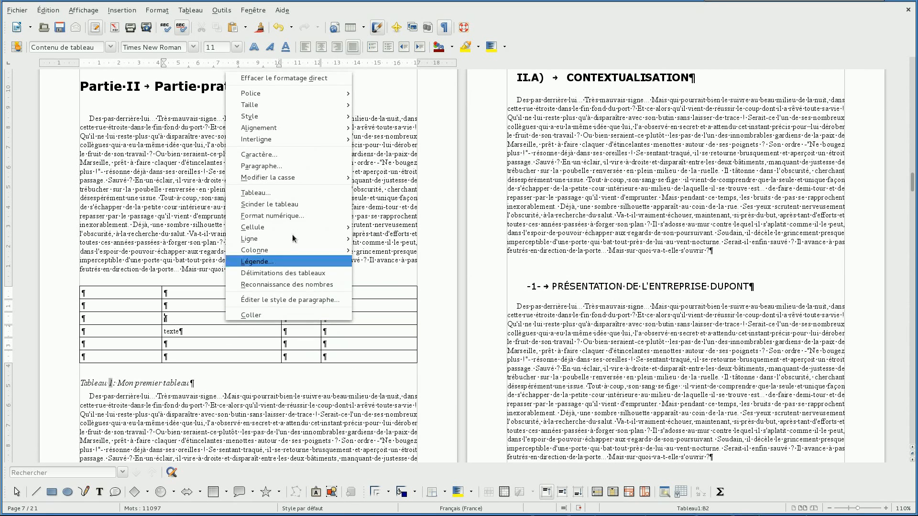
left_click(274, 192)
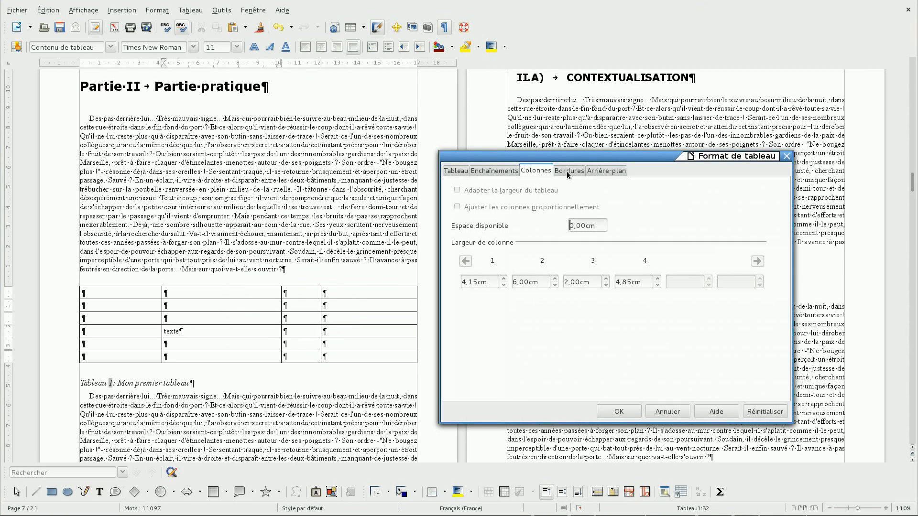
left_click(567, 171)
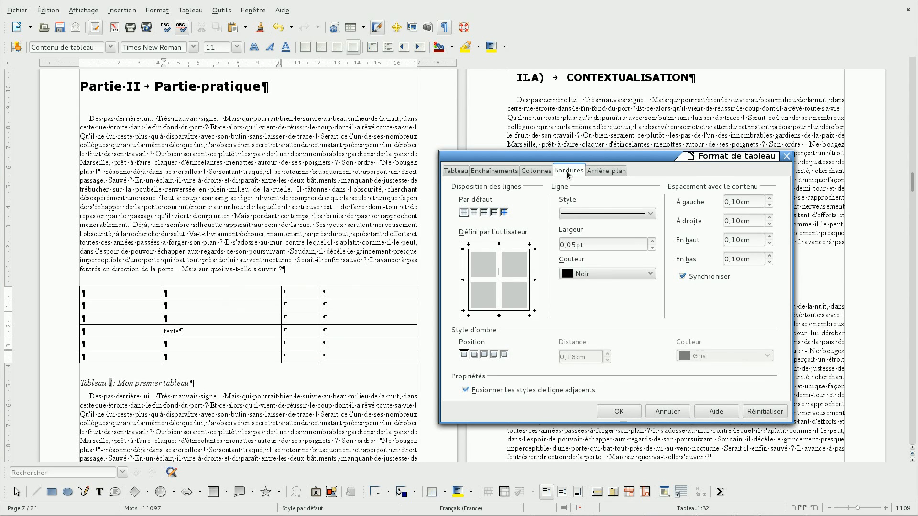
left_click(501, 266)
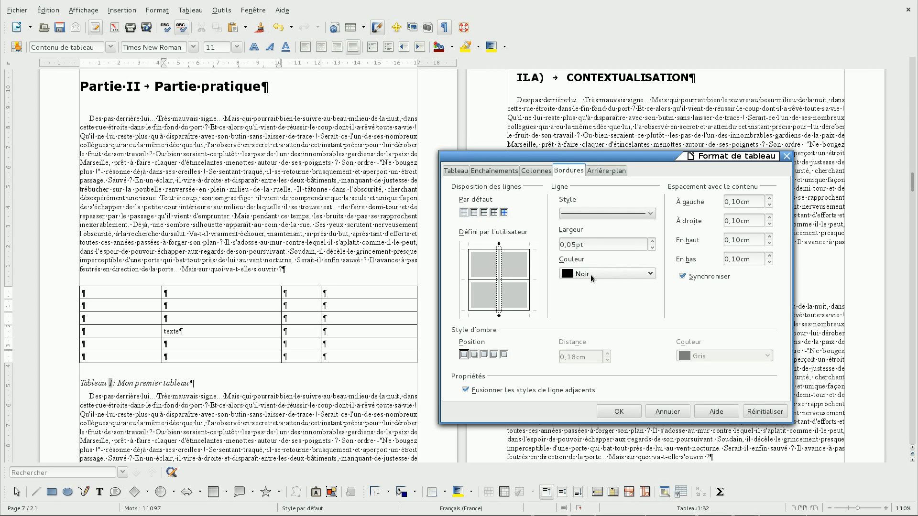
left_click(501, 271)
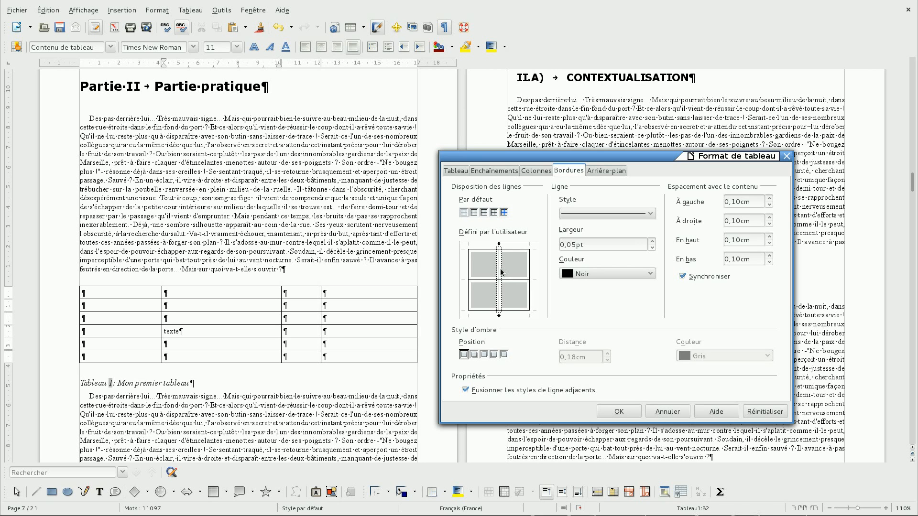
Step: Review the table's background fill types and its cell, row and table targets, and close the settings without applying anything
left_click(603, 170)
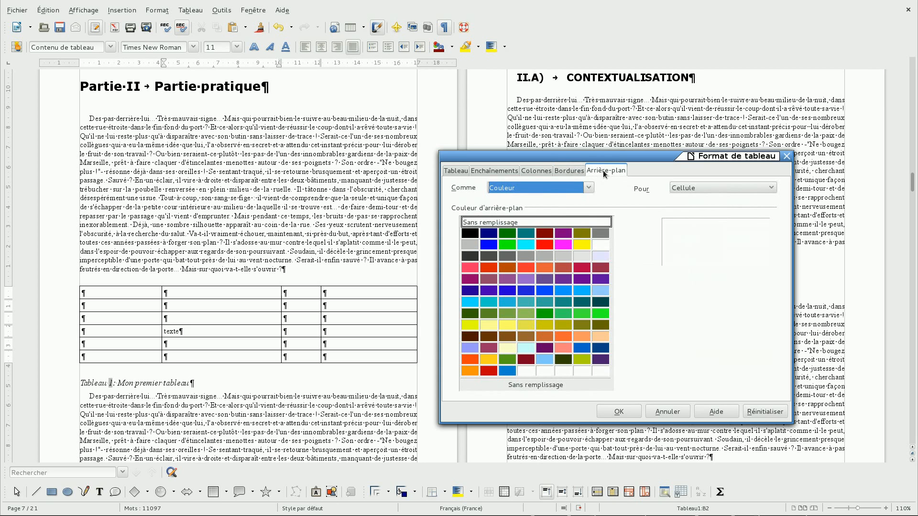
left_click(589, 188)
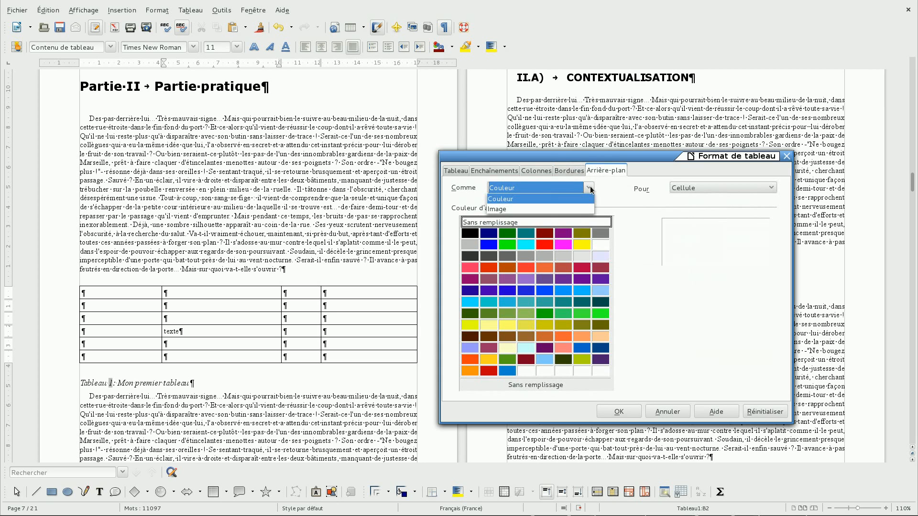
left_click(591, 189)
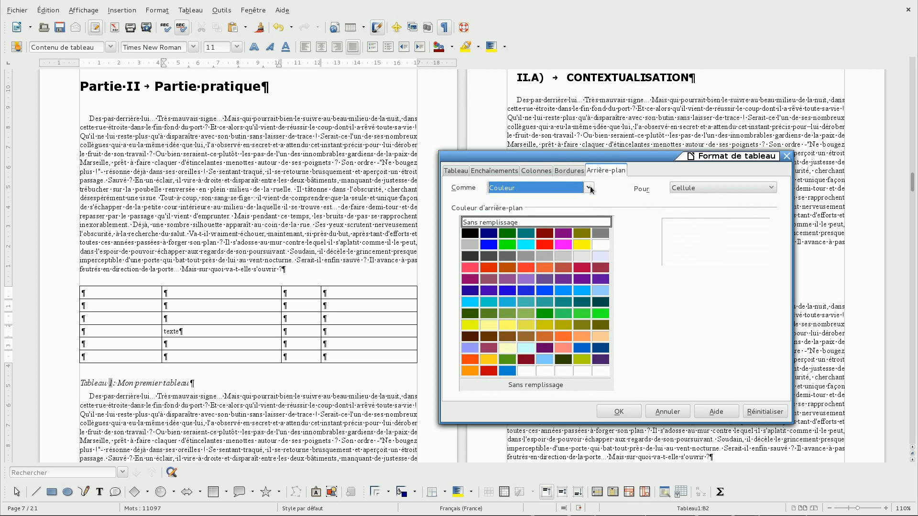
left_click(759, 191)
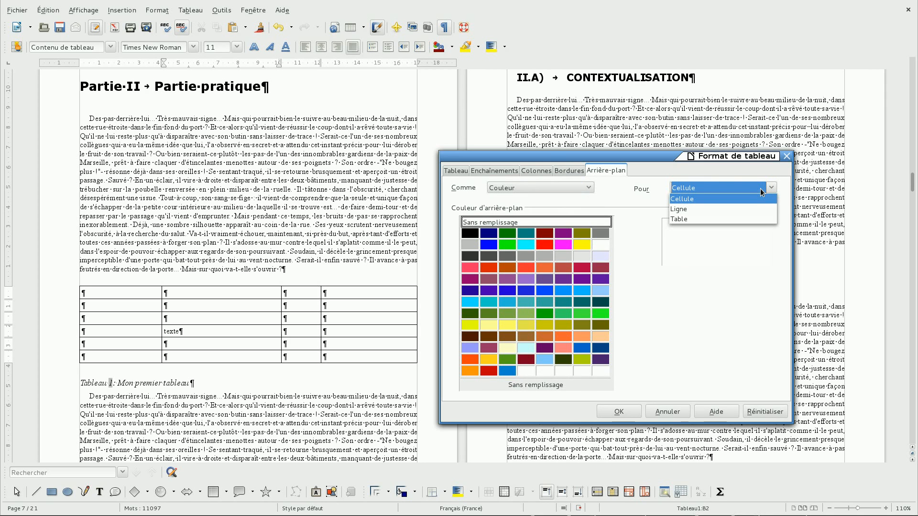
left_click(761, 190)
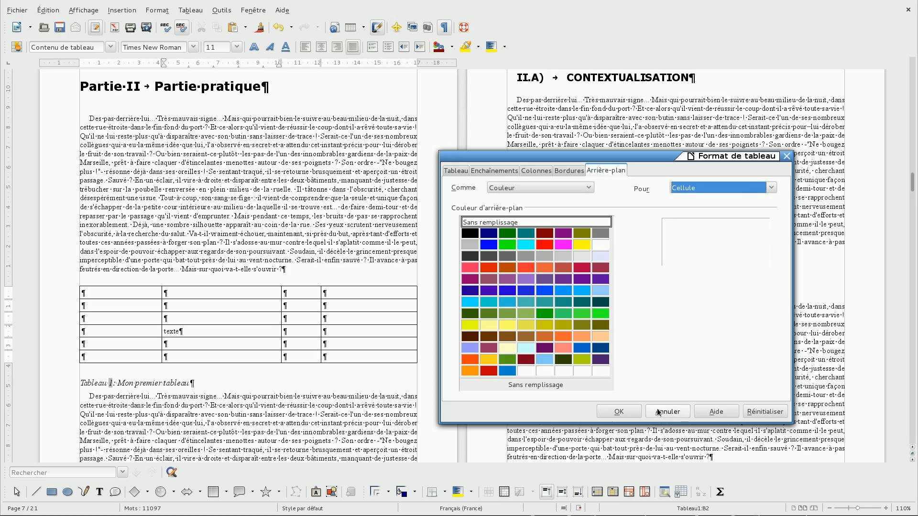
left_click(667, 411)
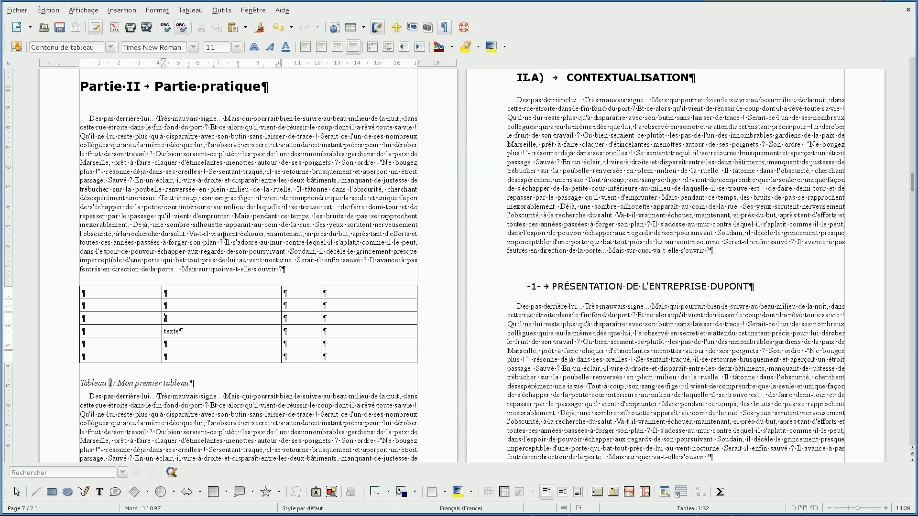